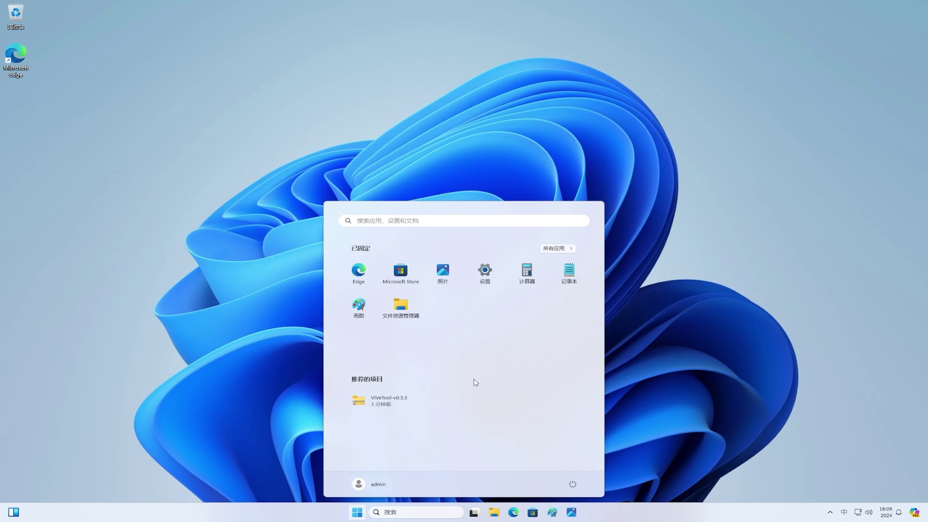
Step: Browse All apps, expanding and collapsing Windows 附件 and Windows 工具, then expanding Windows PowerShell
click(564, 250)
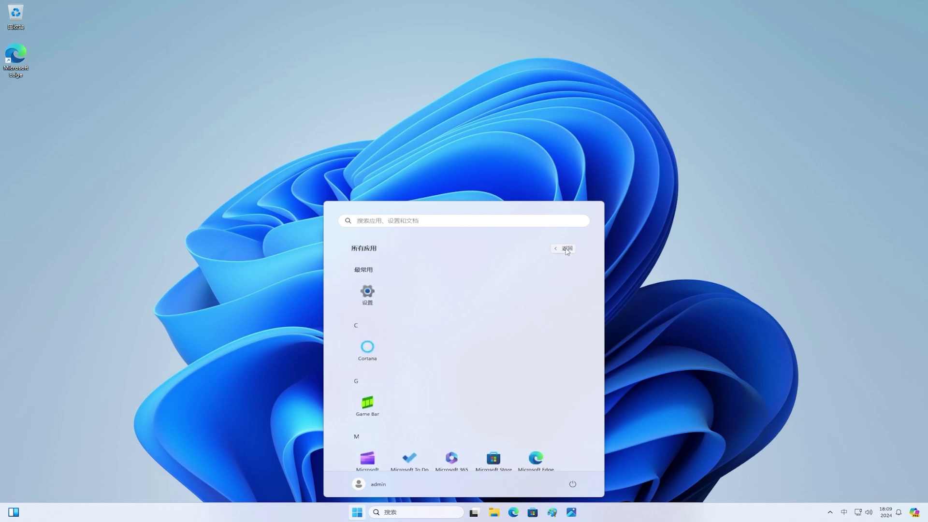
scroll(595, 359, down, 4)
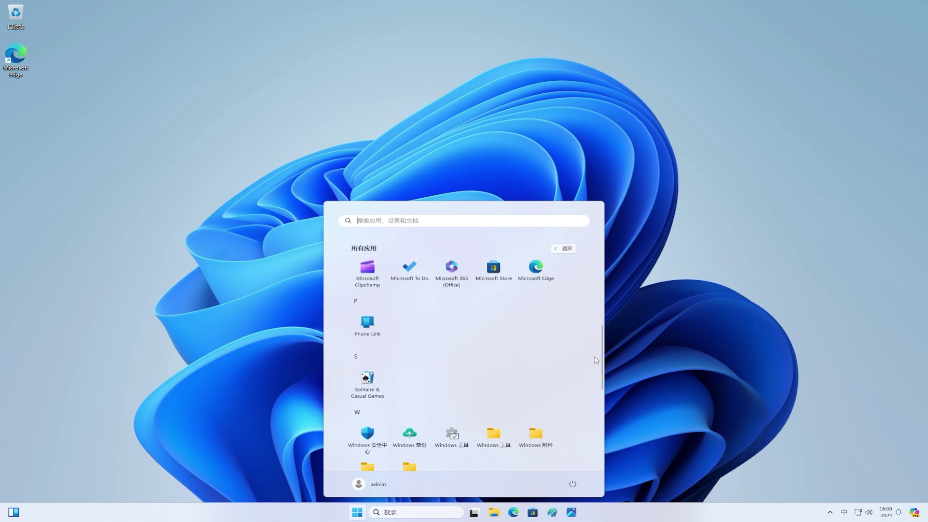
scroll(596, 360, down, 3)
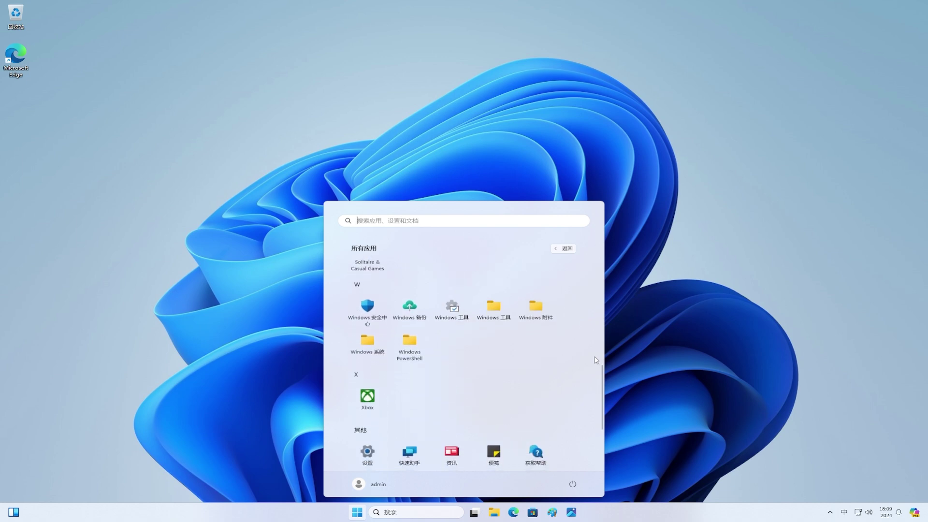
click(537, 311)
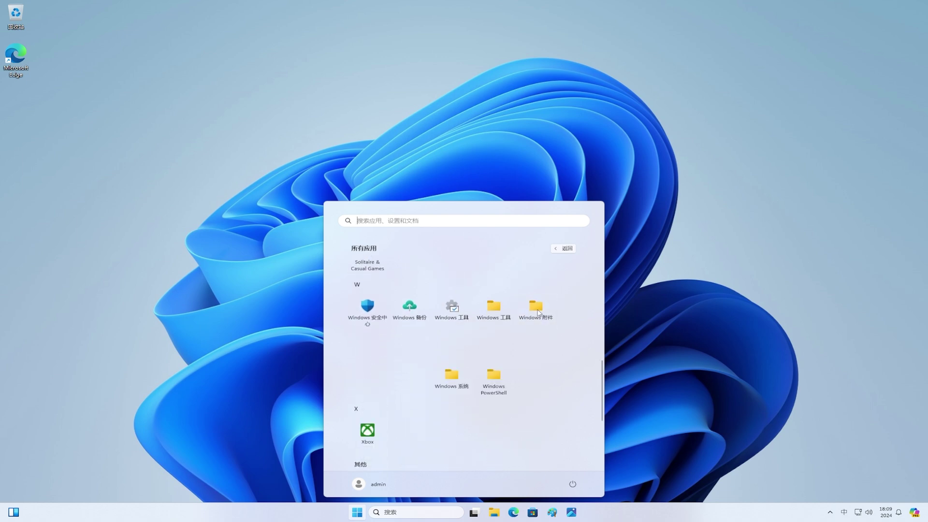
click(538, 311)
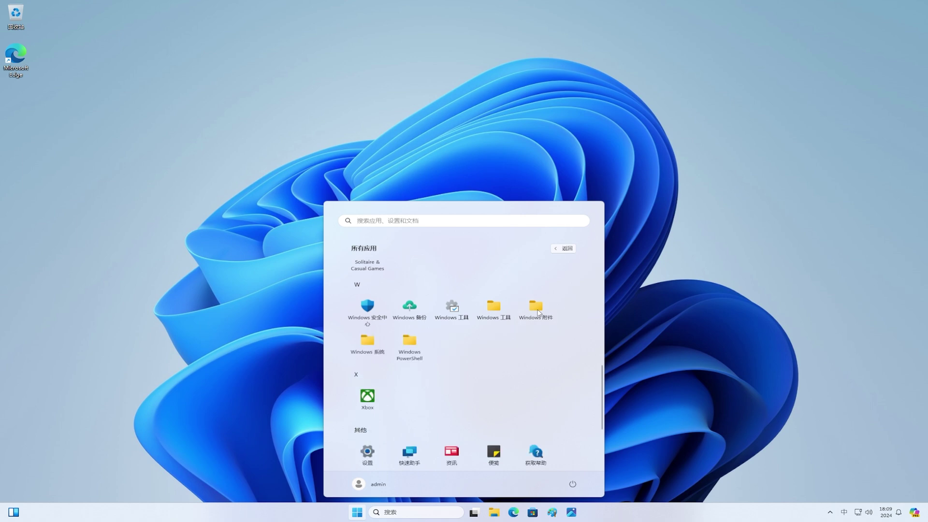
click(499, 310)
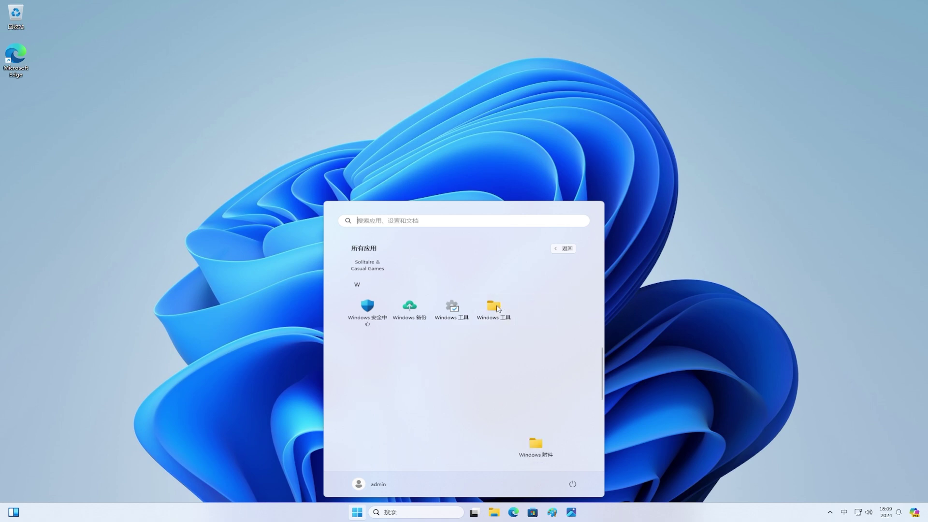
click(499, 309)
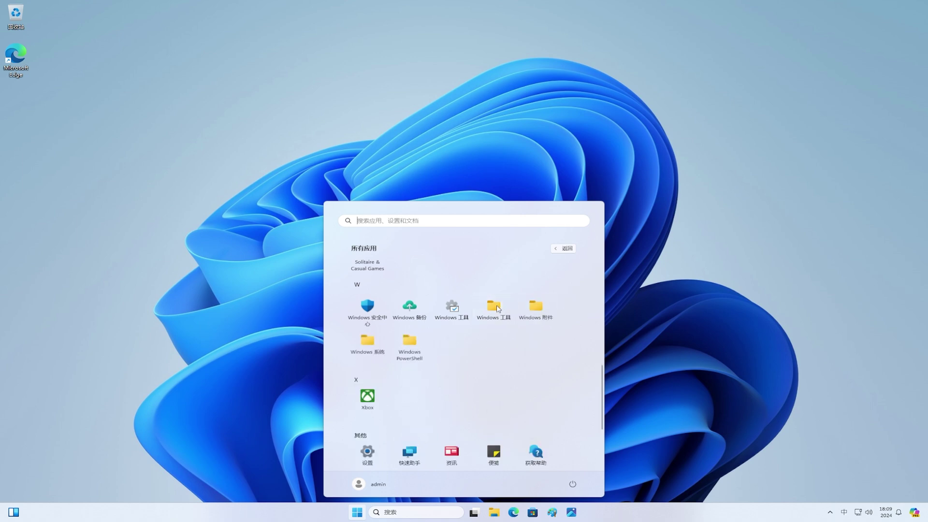
click(411, 344)
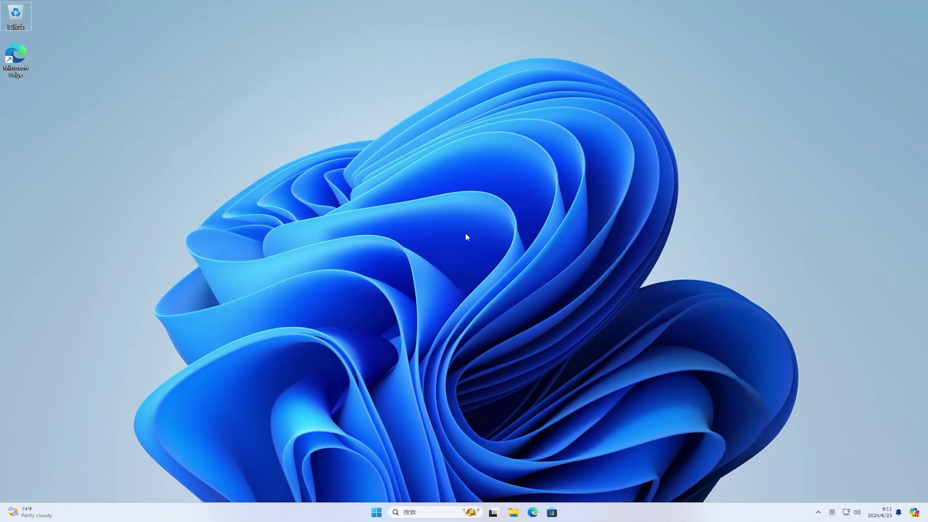
Step: Launch Settings (设置) from the Start menu's pinned apps
click(377, 513)
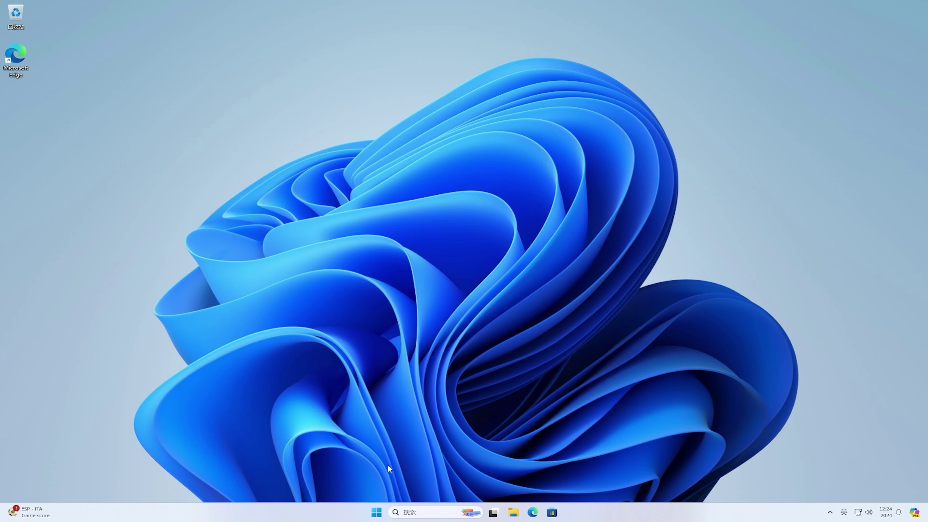
click(378, 512)
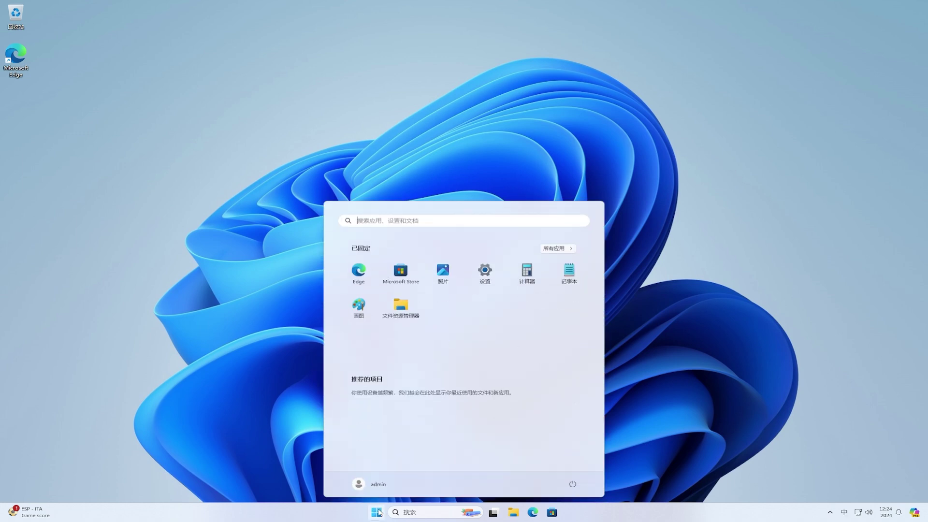
click(484, 279)
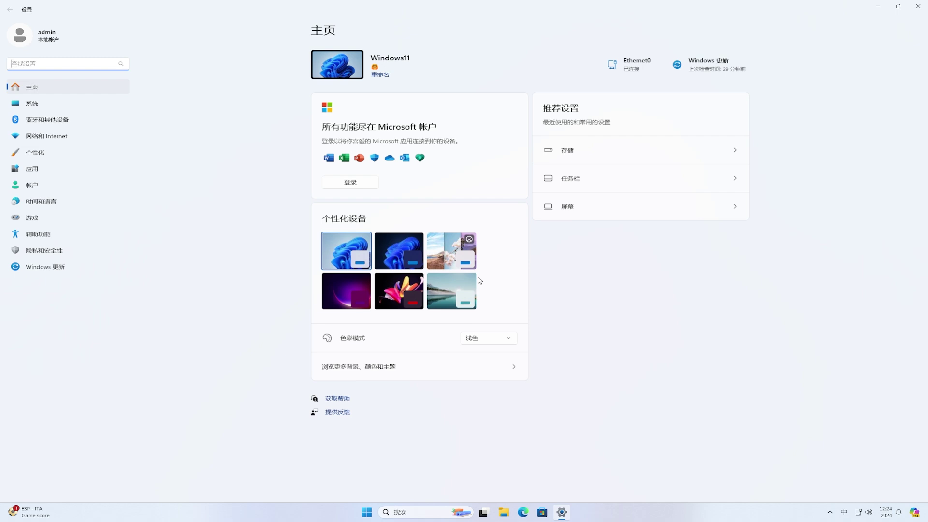
Step: Check for updates on the Windows 更新 page, then go to Windows 预览体验计划
click(69, 268)
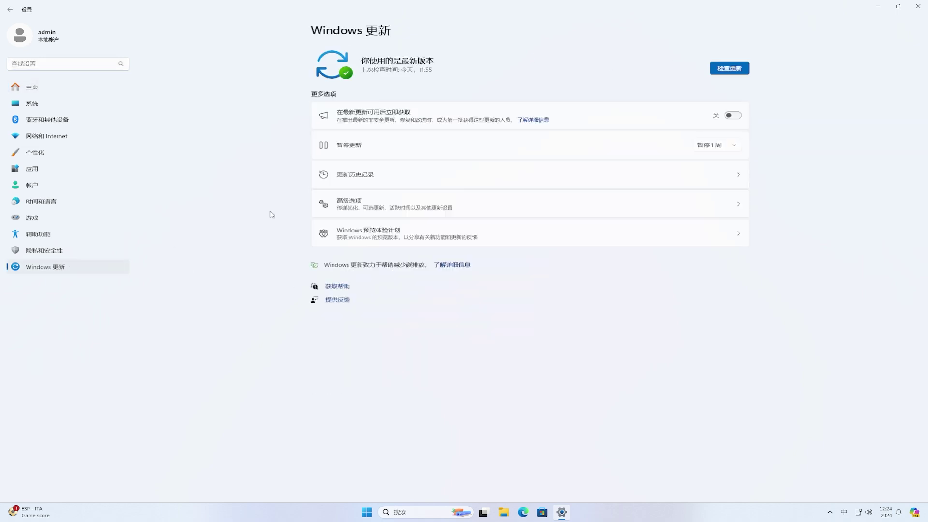
click(730, 72)
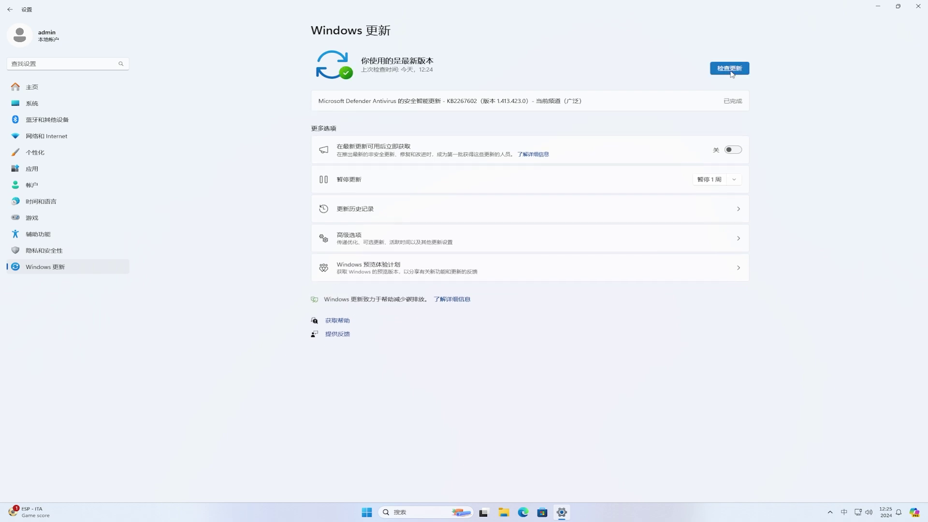
click(367, 273)
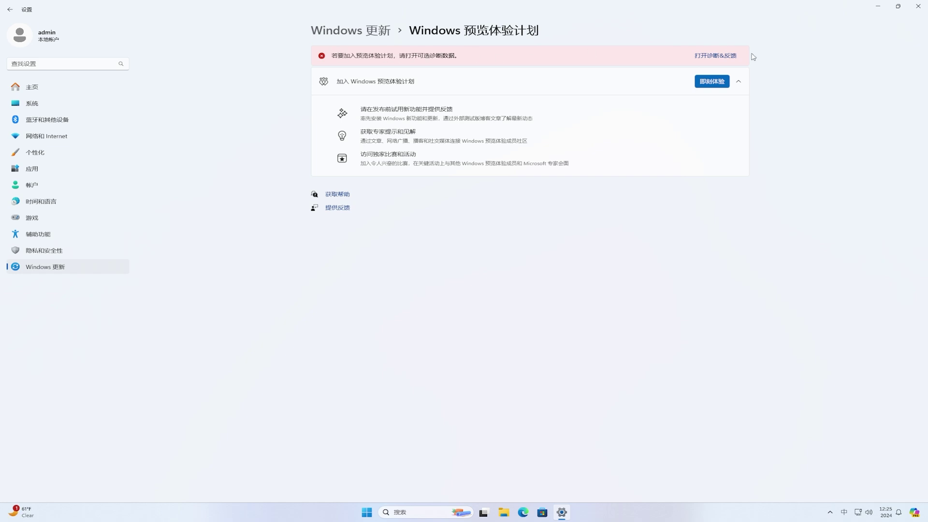
Step: Turn 发送可选诊断数据 on under diagnostics and feedback, then return to the Insider page
click(730, 56)
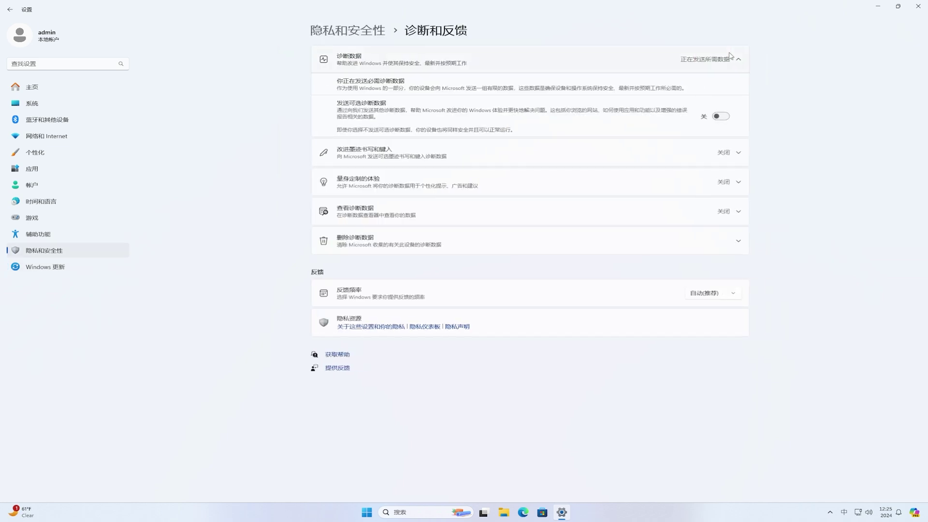
click(725, 119)
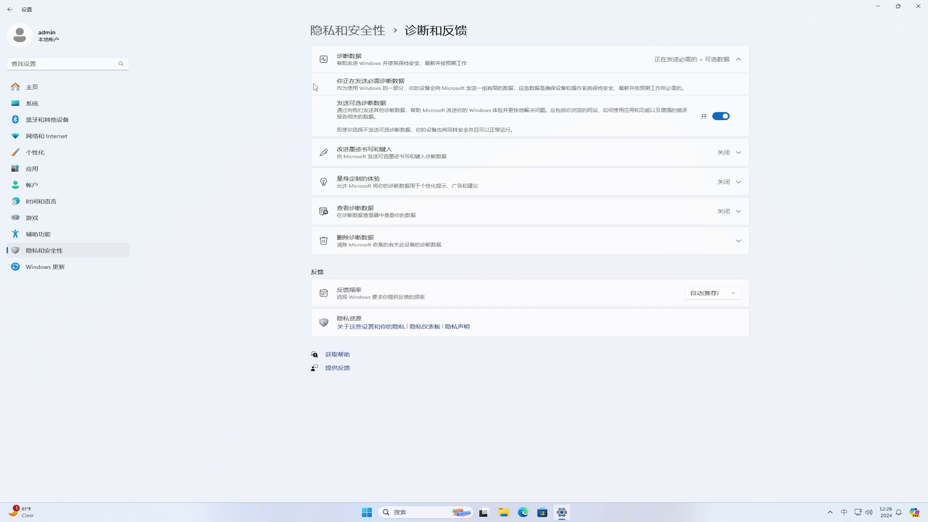
click(10, 10)
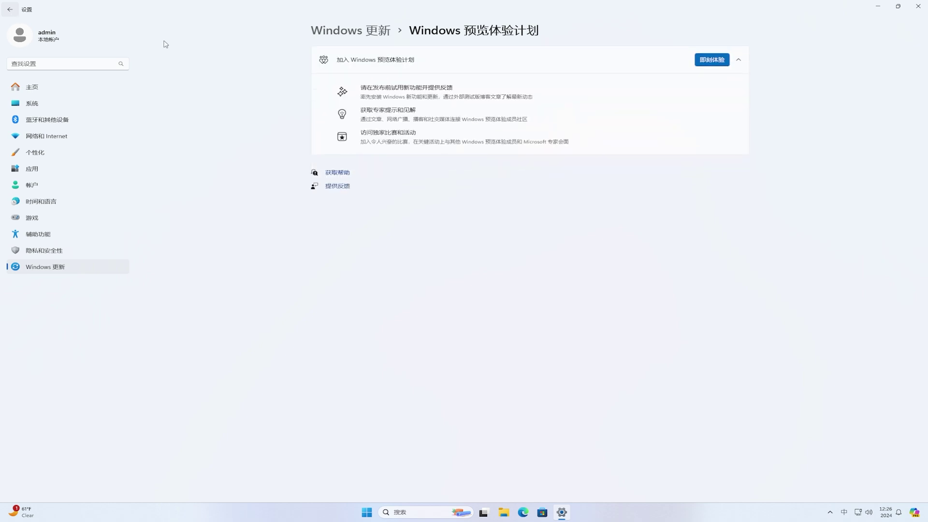
Step: Start joining the Insider Program and choose to link a Microsoft account
click(722, 63)
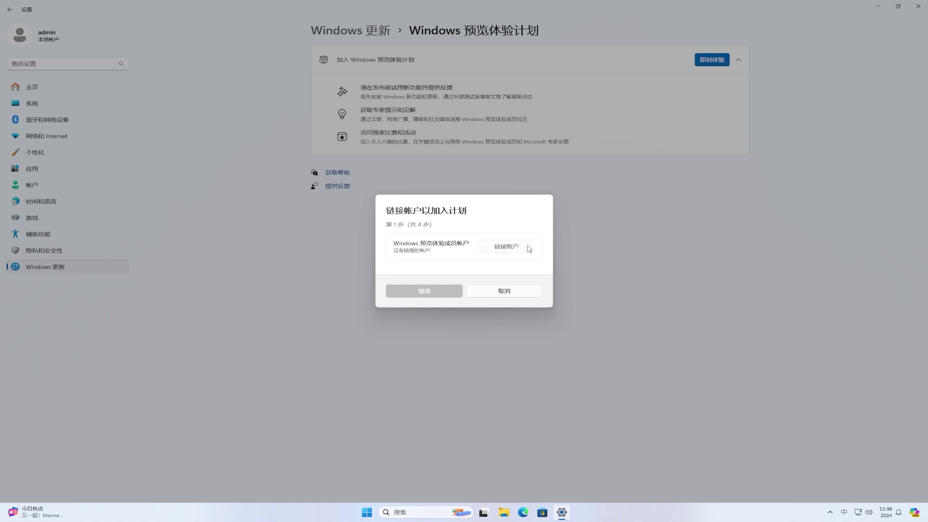
click(528, 248)
click(486, 230)
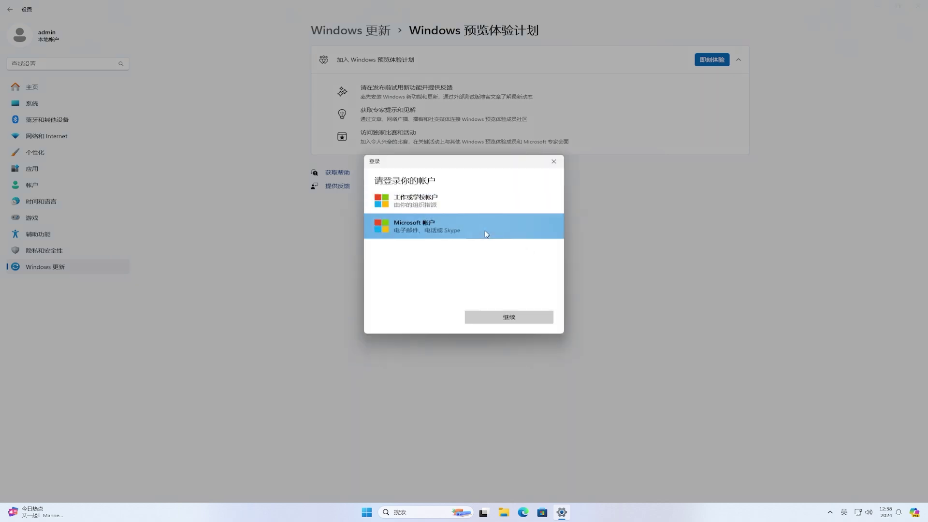
click(541, 315)
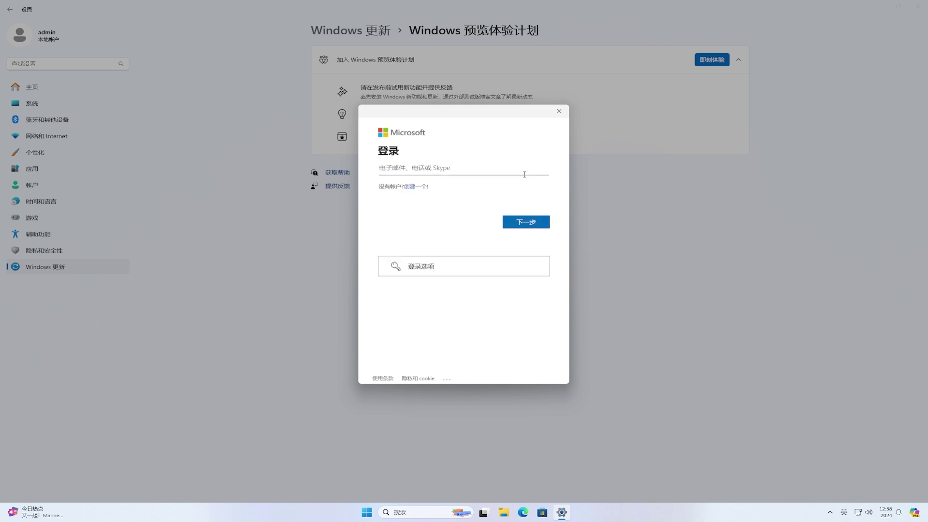
Step: Sign in with the account e-mail and password, and confirm using it on this device
click(543, 223)
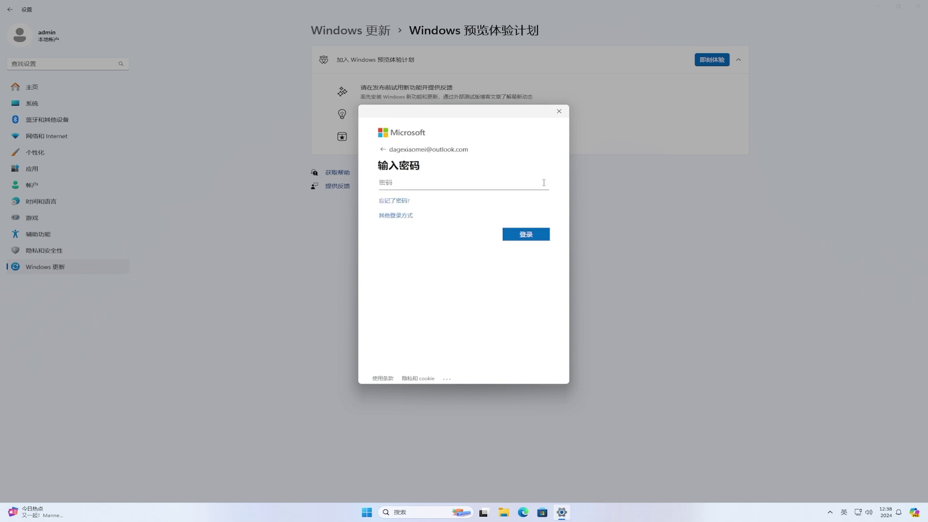
text(••••••••••••••••••)
click(540, 234)
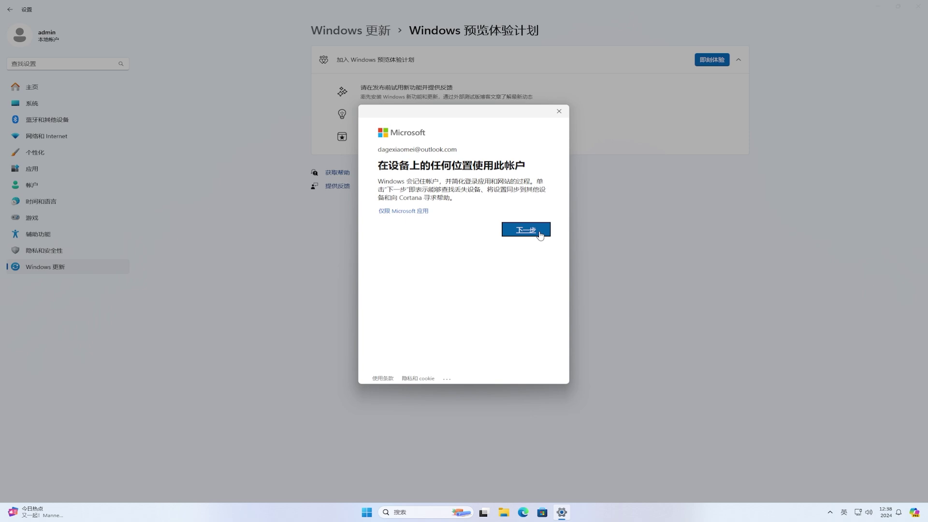
click(425, 212)
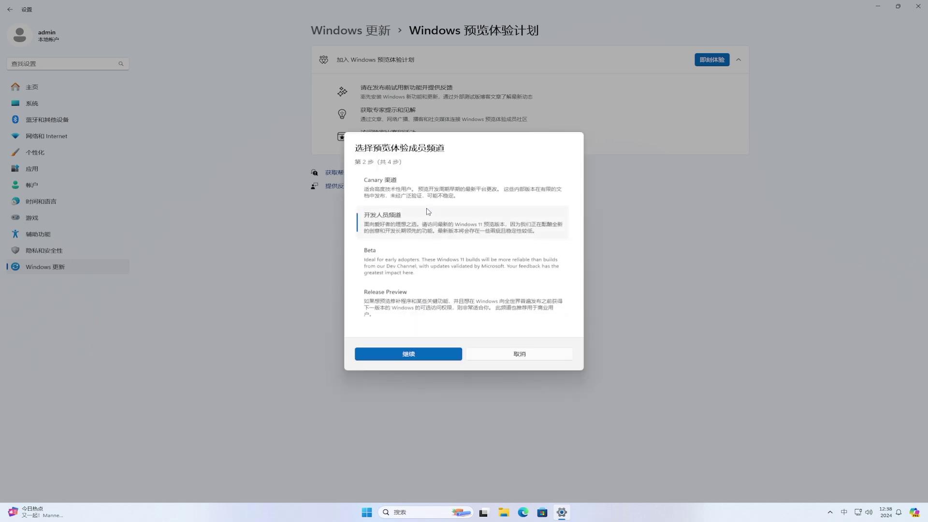
Step: Choose the Beta channel, accept the agreements, and restart the PC now
click(484, 261)
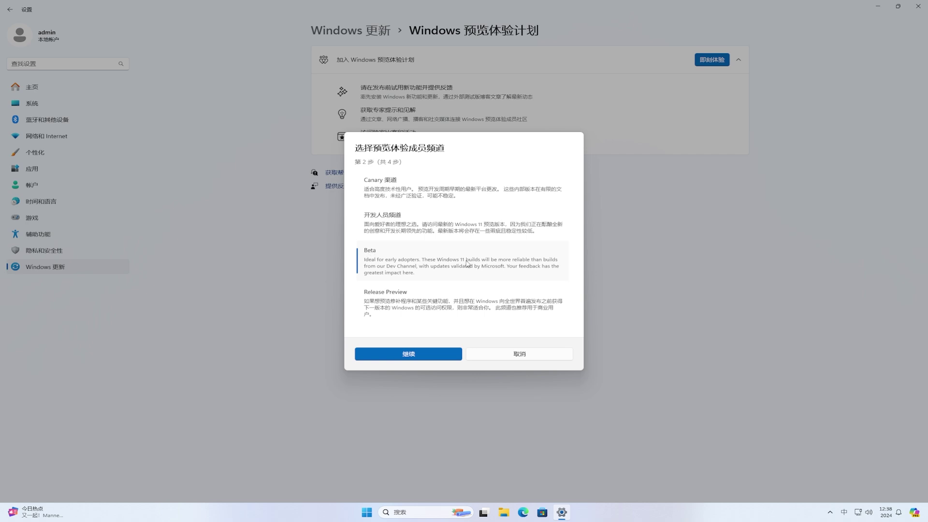
click(425, 351)
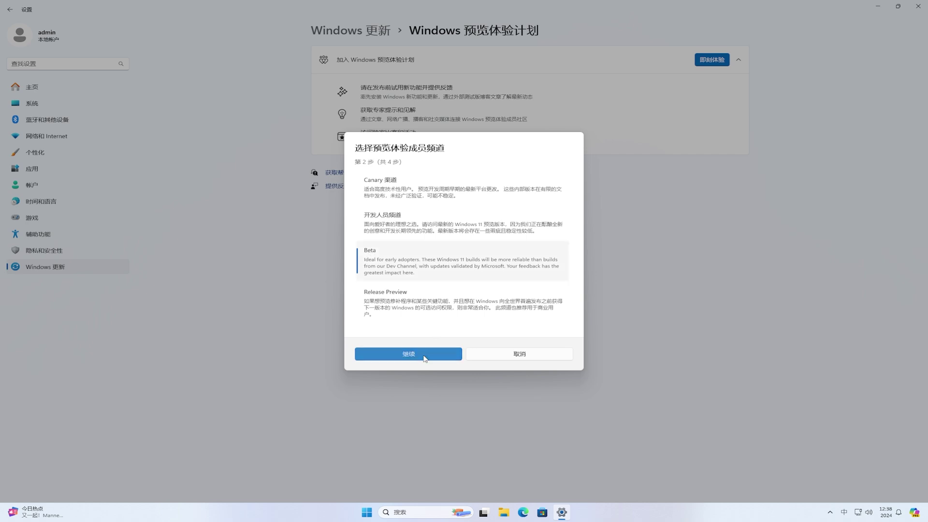
click(421, 311)
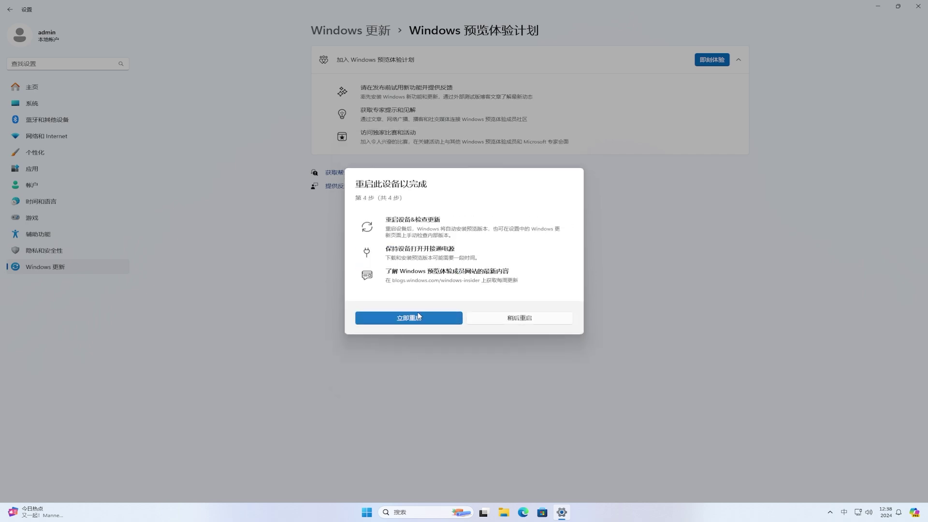
click(438, 320)
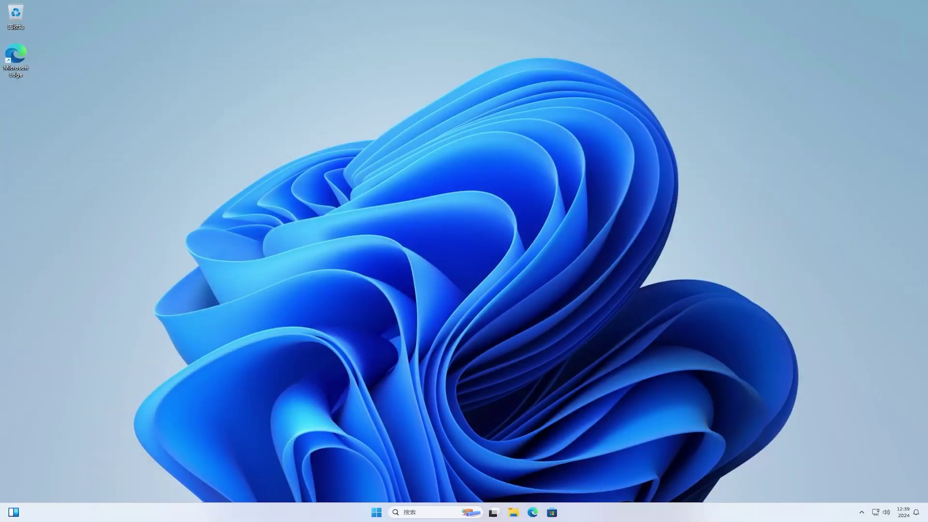
Step: Check for updates in Windows Update and restart to install Insider Preview 10.0.22635.3785
click(377, 512)
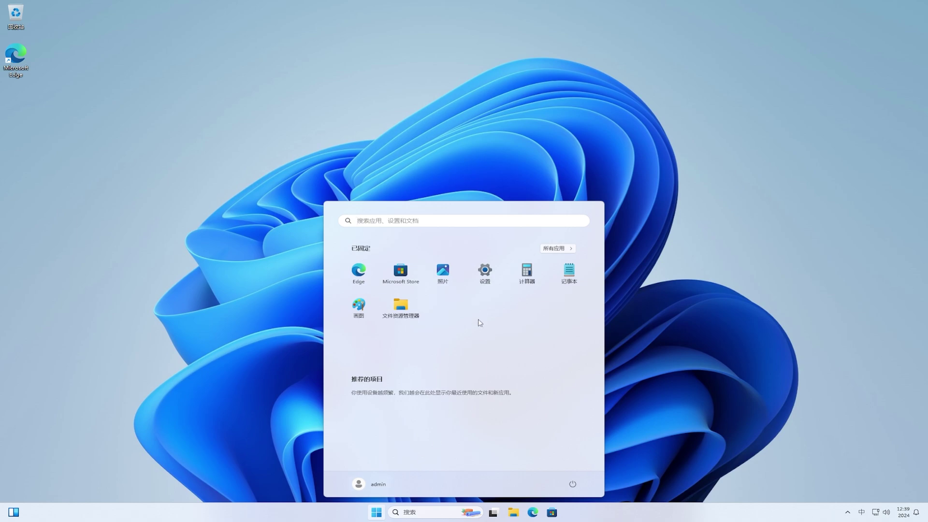
click(484, 278)
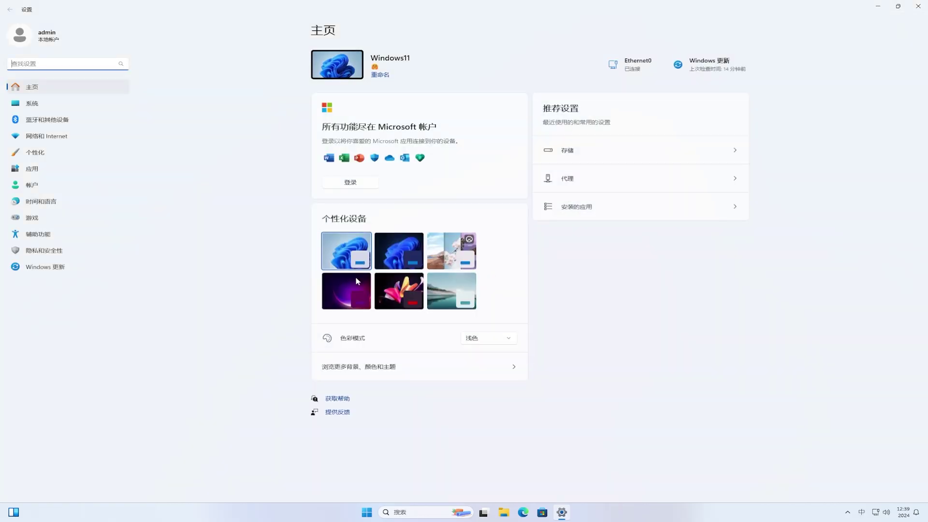
click(64, 269)
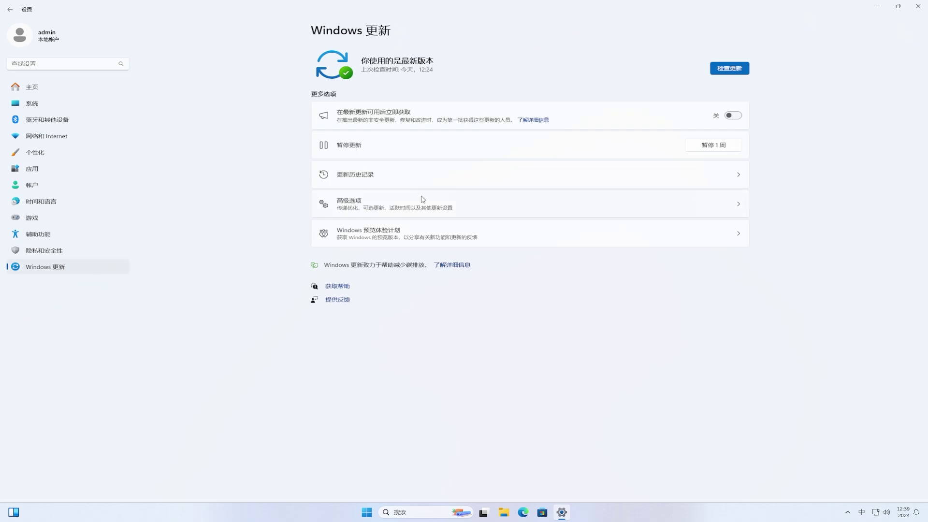
click(741, 69)
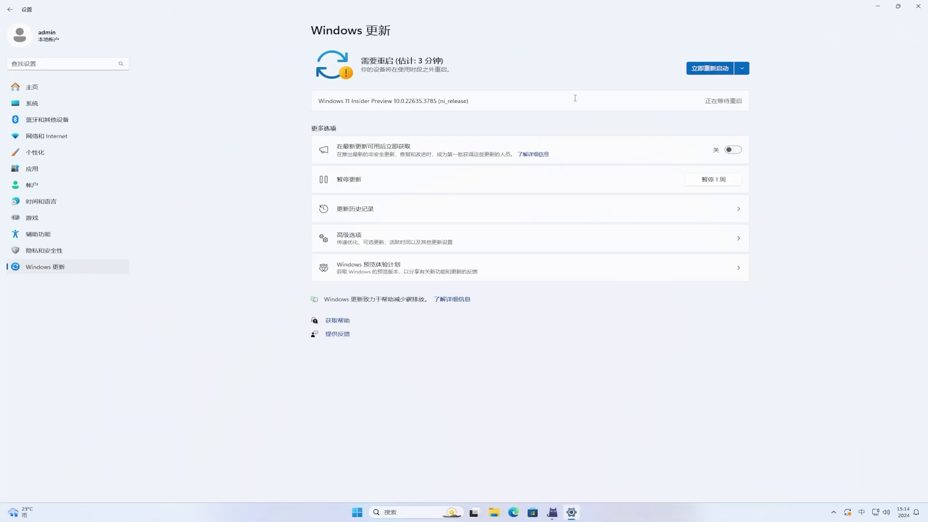
click(723, 70)
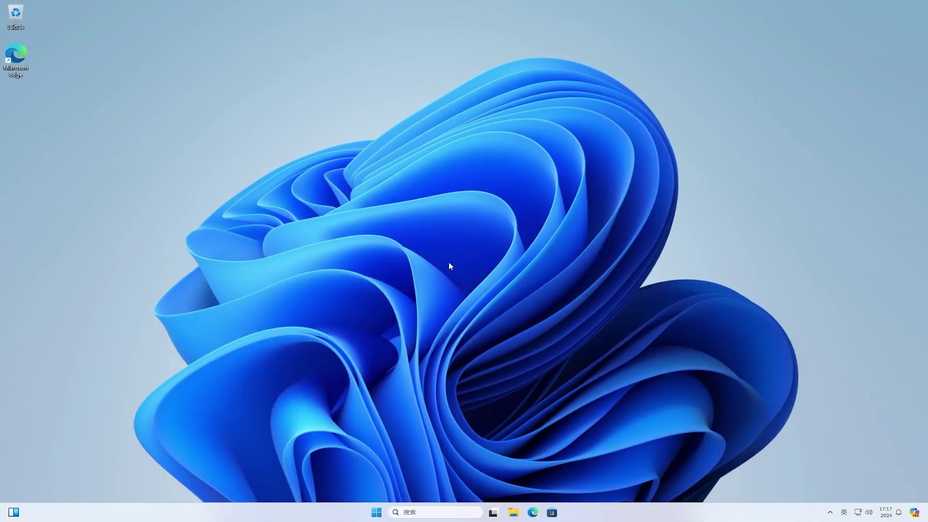
Step: Reopen Settings and view System > Storage for drive C: (73.9 GB free of 99.0 GB)
click(375, 512)
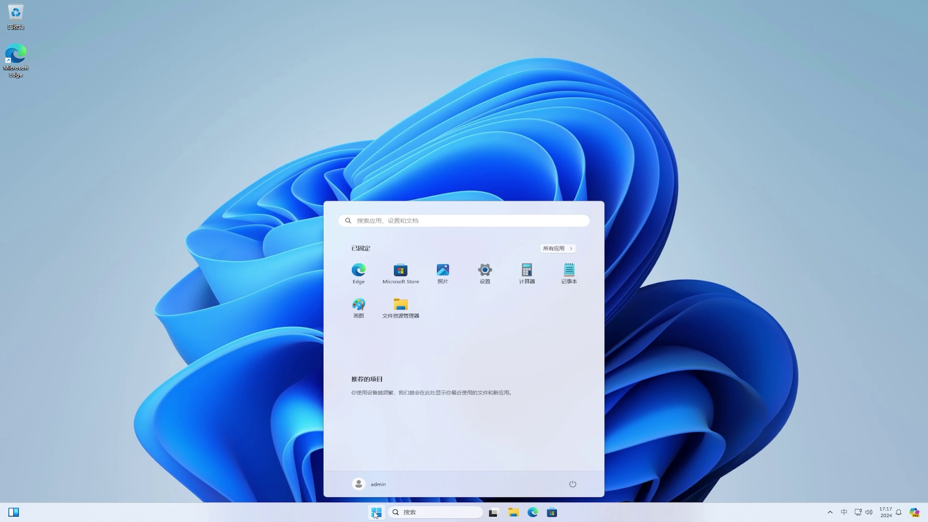
click(499, 281)
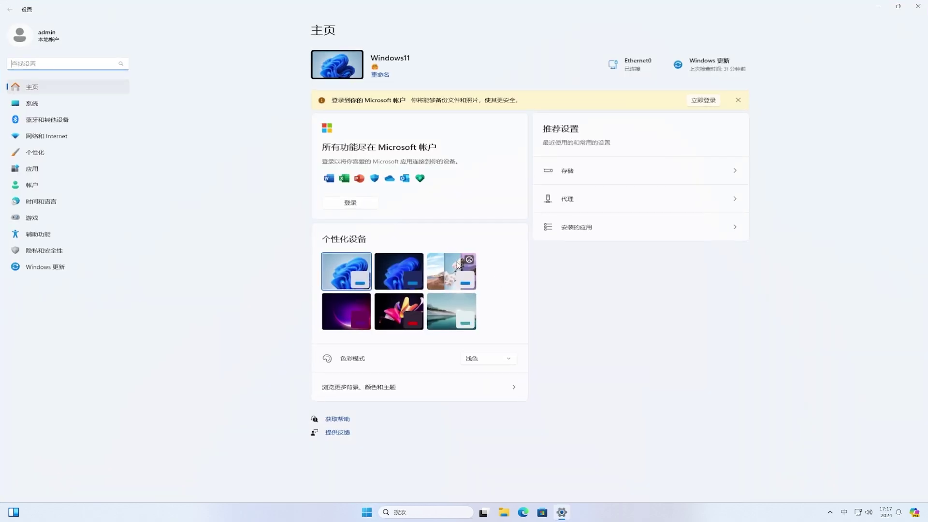
click(89, 109)
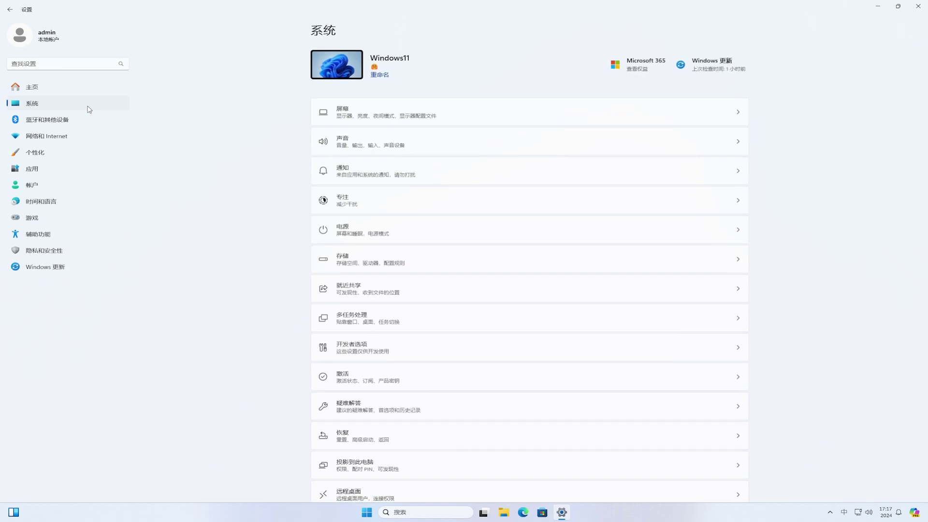
click(472, 262)
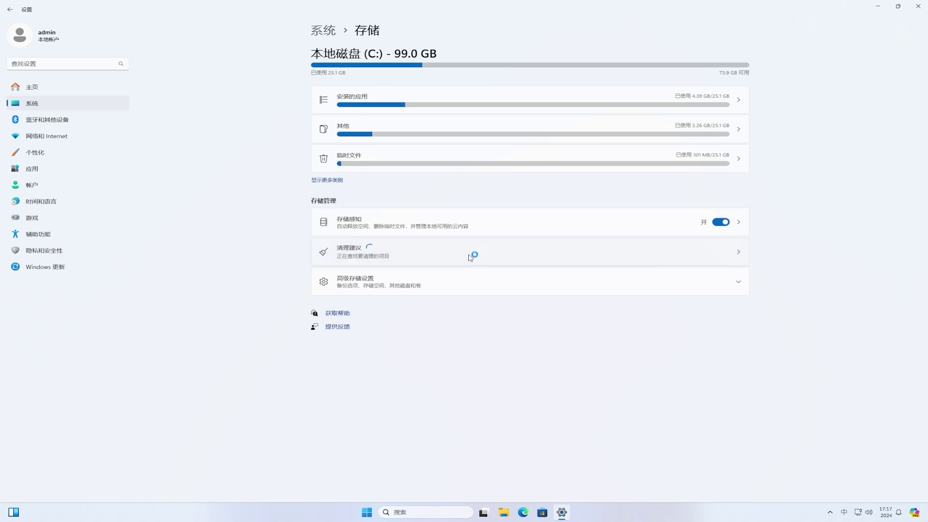
Step: Rescan and permanently delete about 21.6 MB of temporary files on C:, then close Settings
click(432, 159)
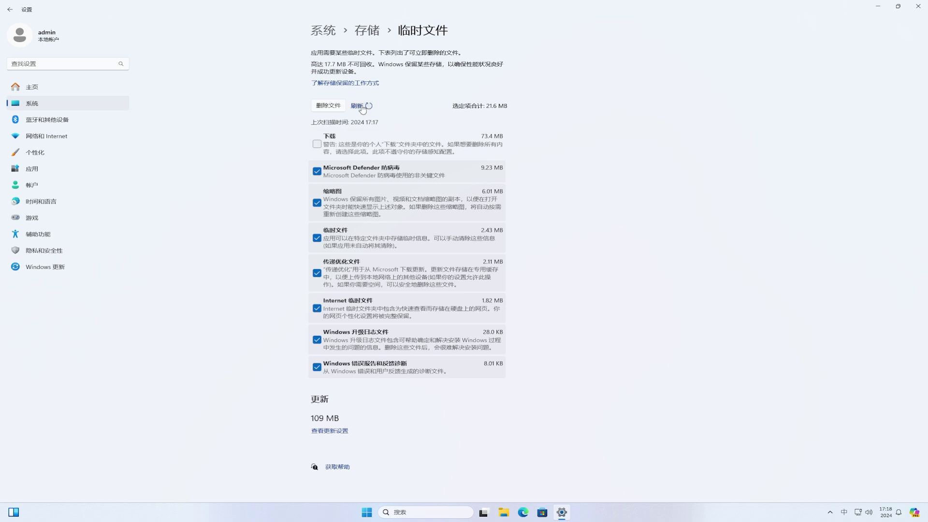
click(357, 105)
click(328, 105)
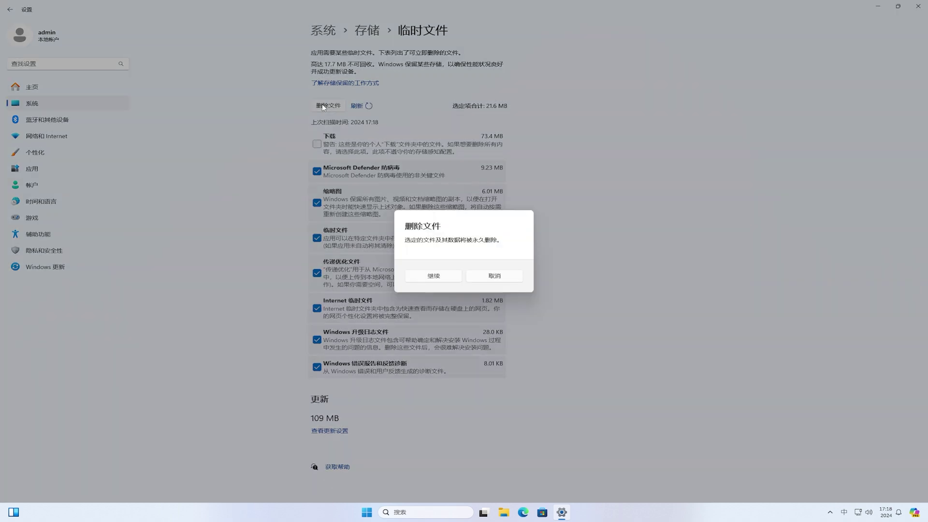
click(455, 280)
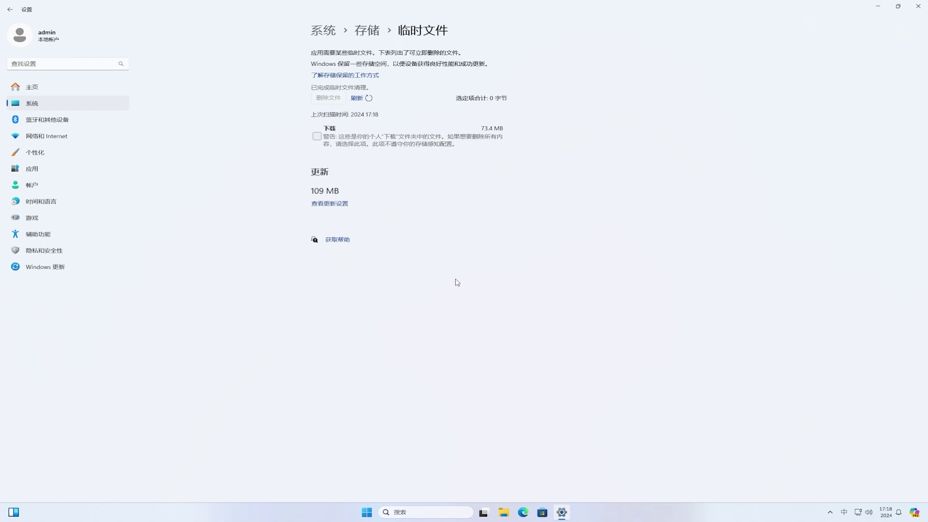
click(918, 8)
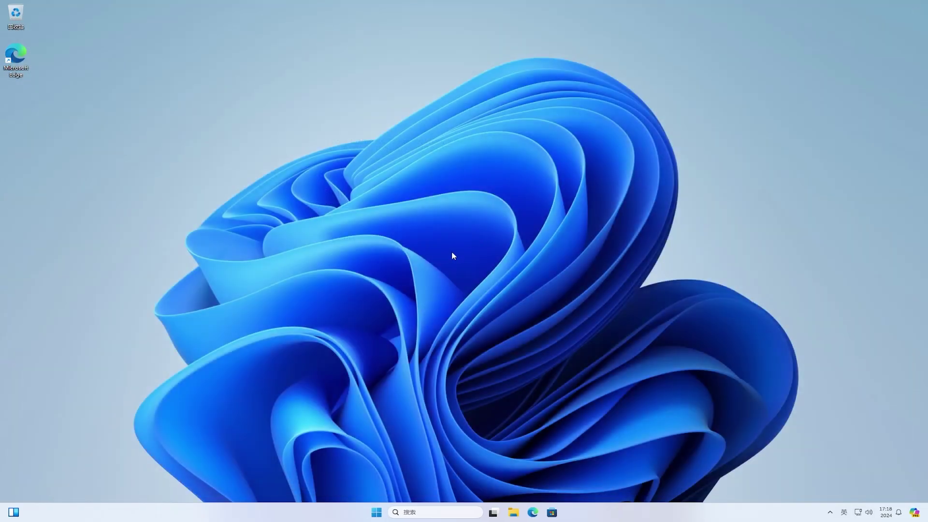
click(377, 513)
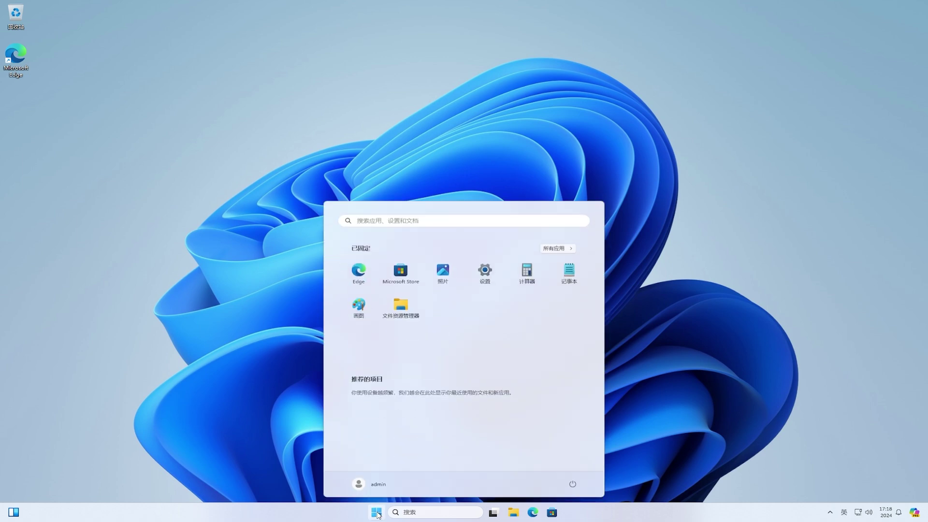
text(winver)
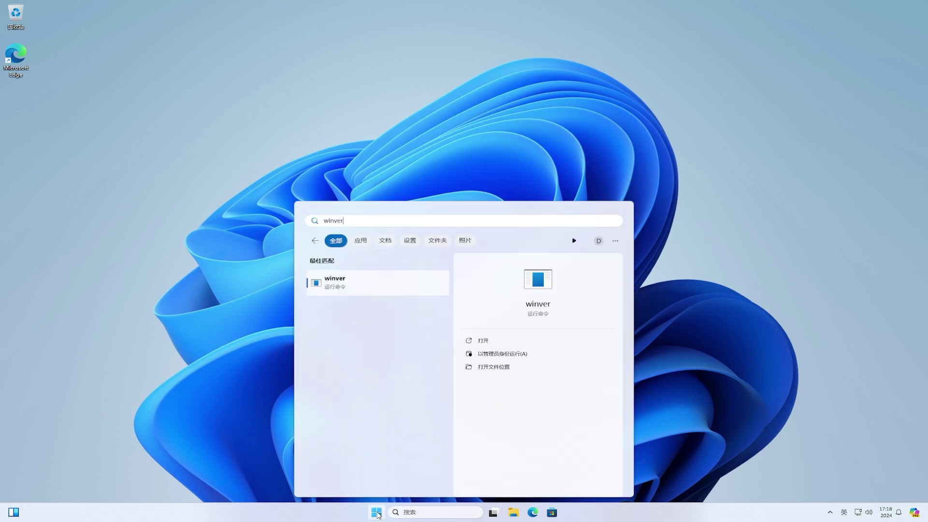
click(393, 289)
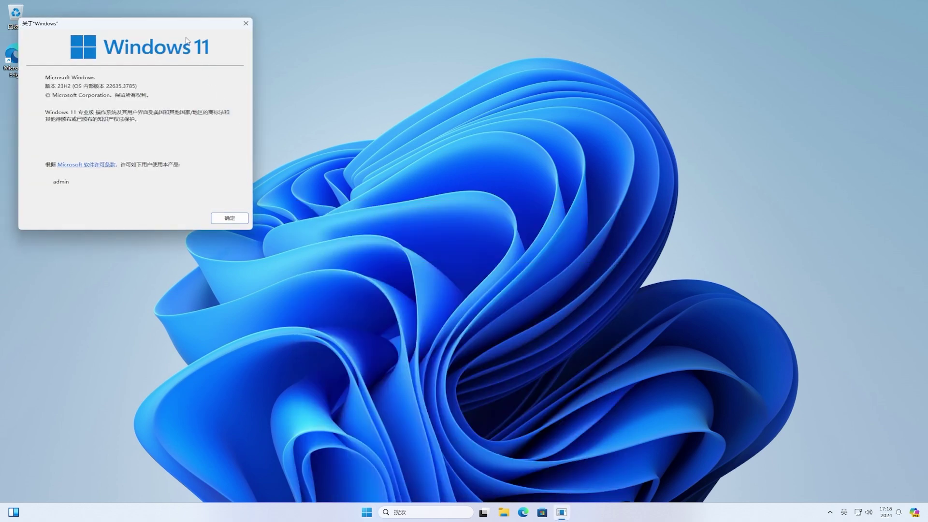
drag(178, 26, 470, 131)
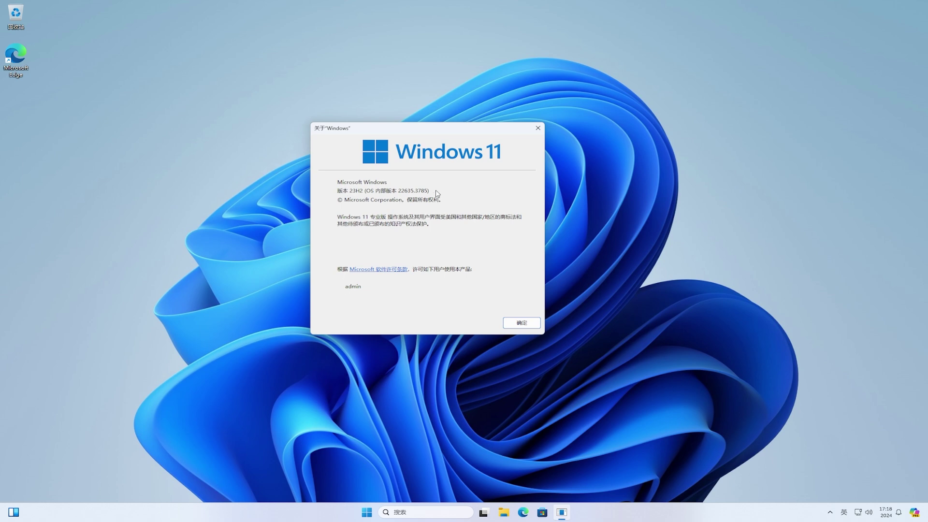
click(517, 325)
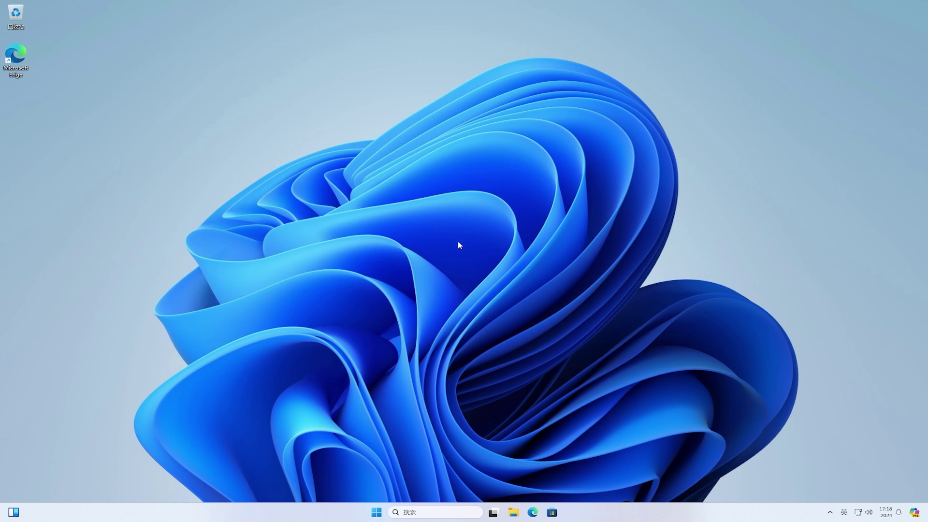
Step: Drag the 画图 (Paint) and 照片 (Photos) pinned tiles from Start onto the taskbar
click(375, 511)
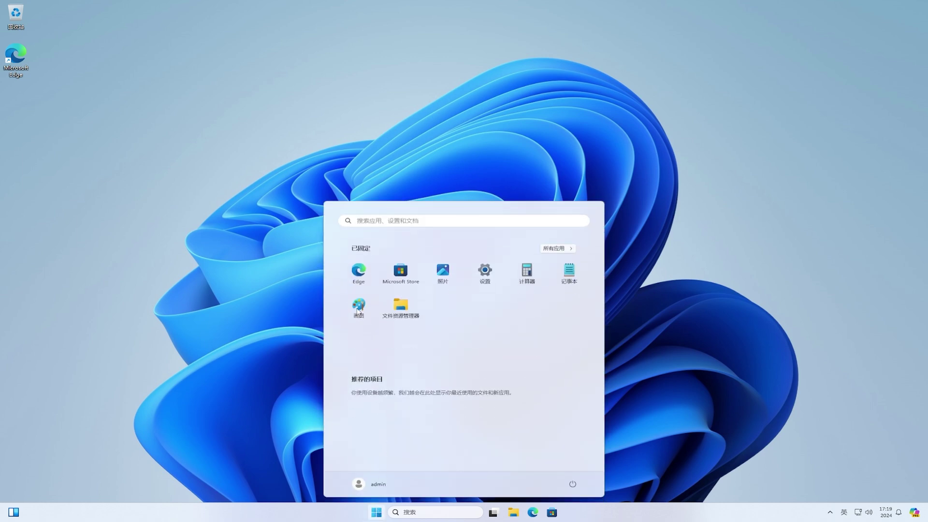
mouse_move(358, 309)
mouse_down()
mouse_move(376, 338)
mouse_move(588, 502)
mouse_move(593, 517)
mouse_up()
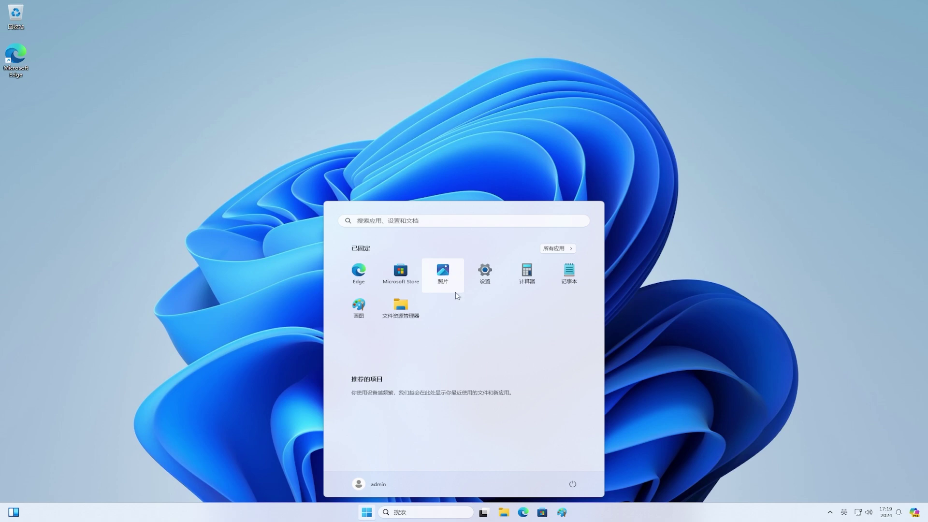
drag(456, 294, 586, 516)
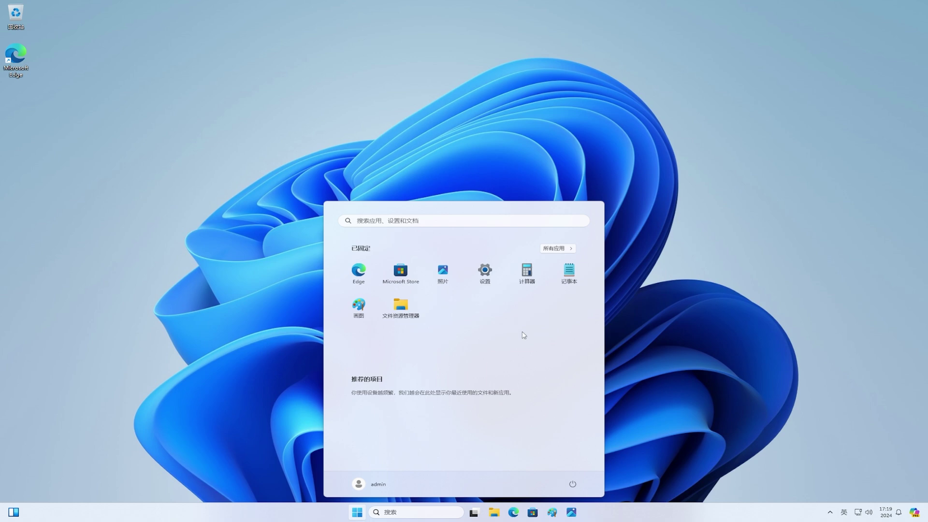
click(477, 189)
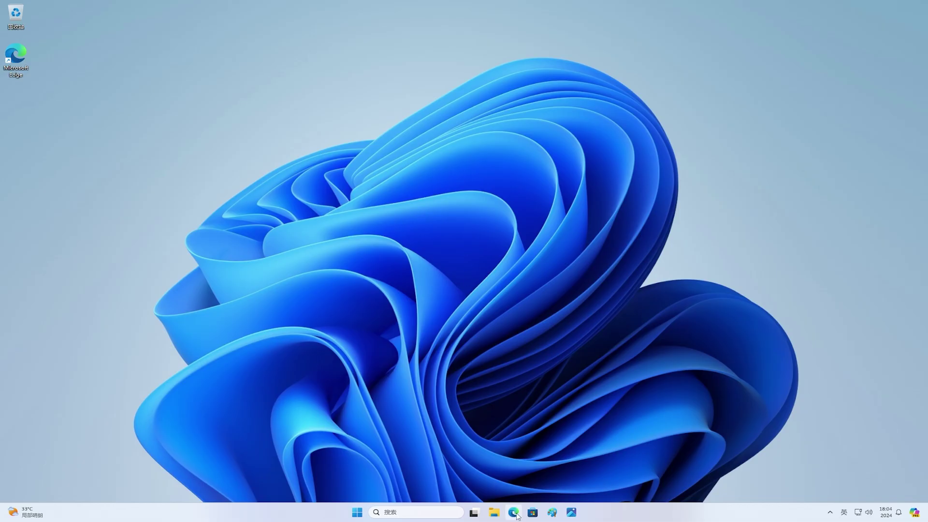
Step: Open Edge and search Google for 'vivetool'
click(515, 514)
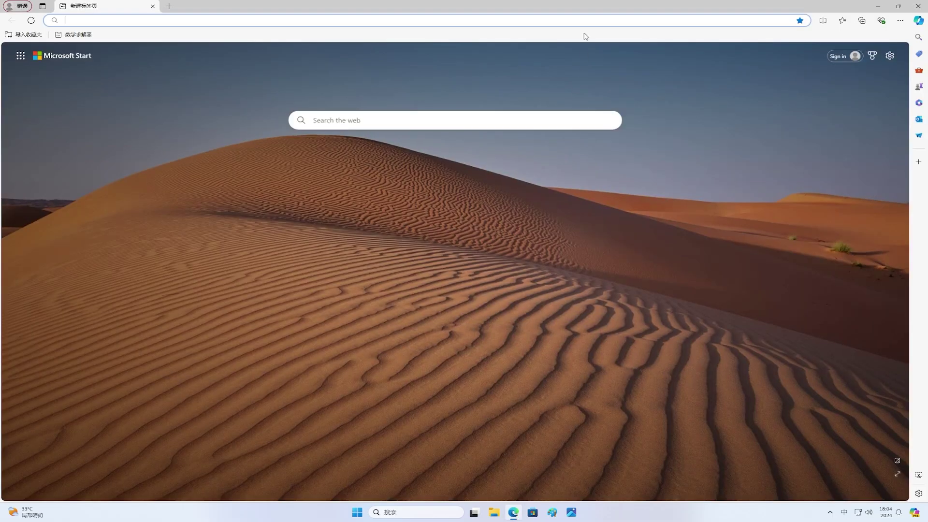
key(shift)
text(www.google.co)
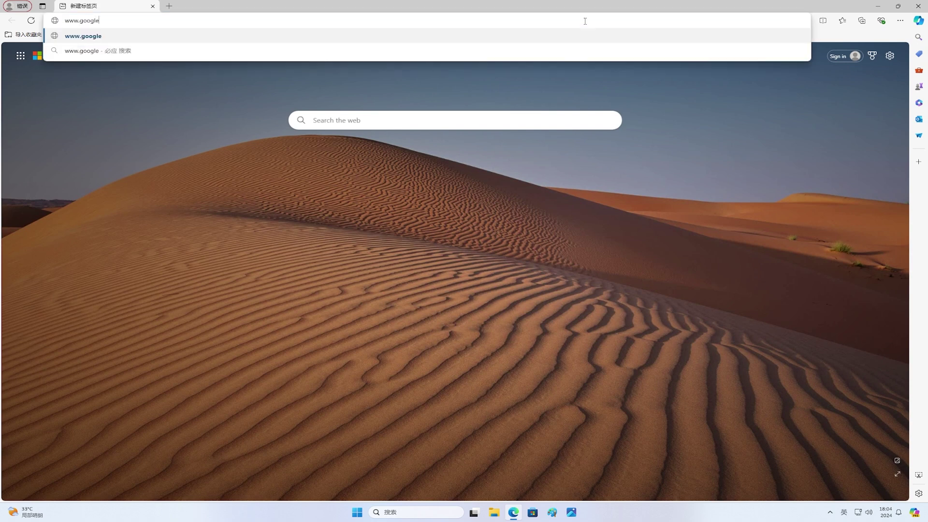
text(m)
key(Return)
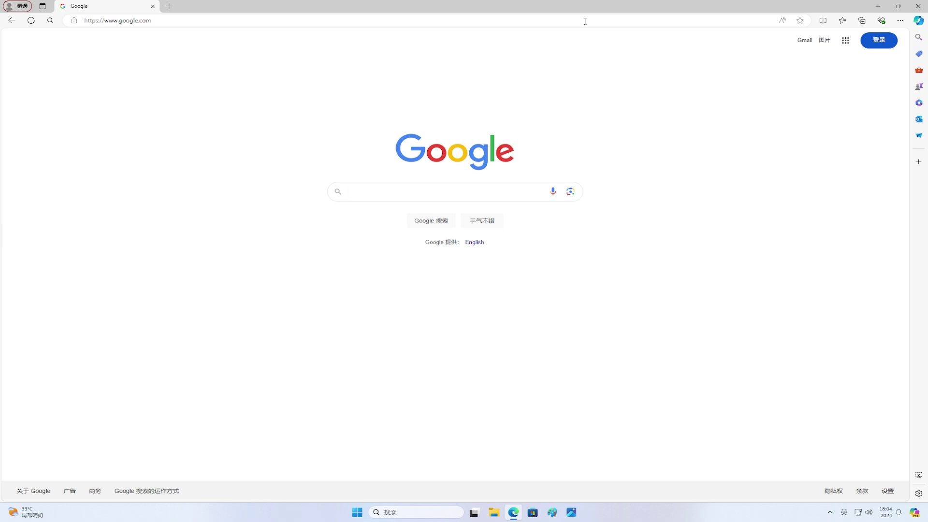
click(532, 192)
text(vivetool)
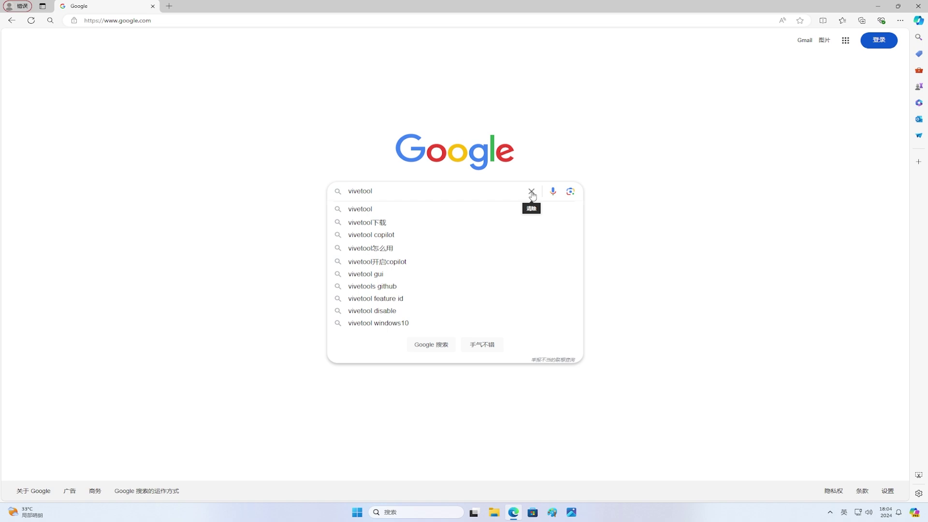
click(408, 209)
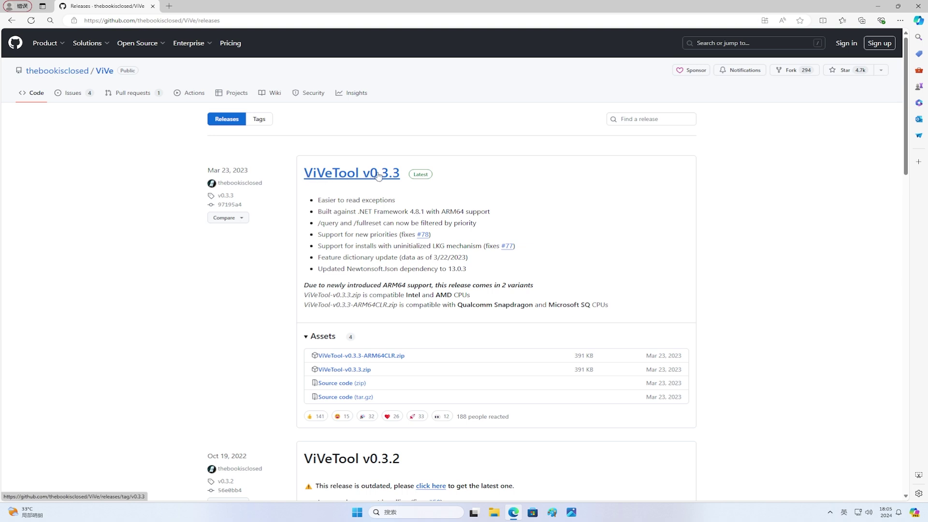
Step: Download ViVeTool-v0.3.3.zip from the GitHub releases, open the archive, and minimize Edge
click(357, 373)
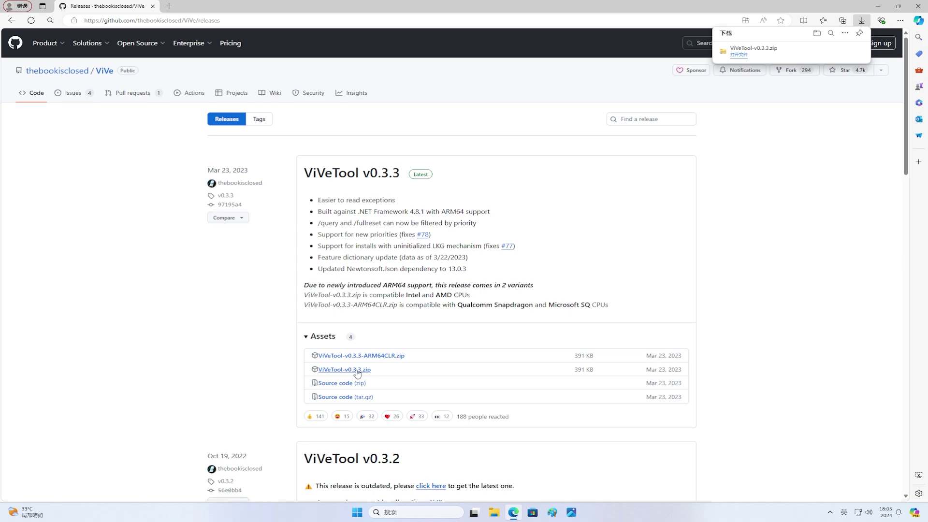
click(739, 56)
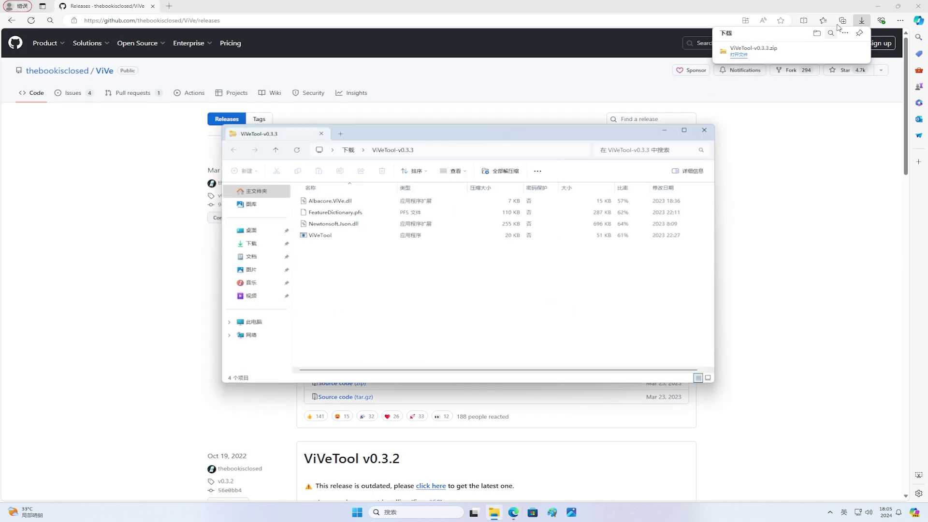
click(875, 6)
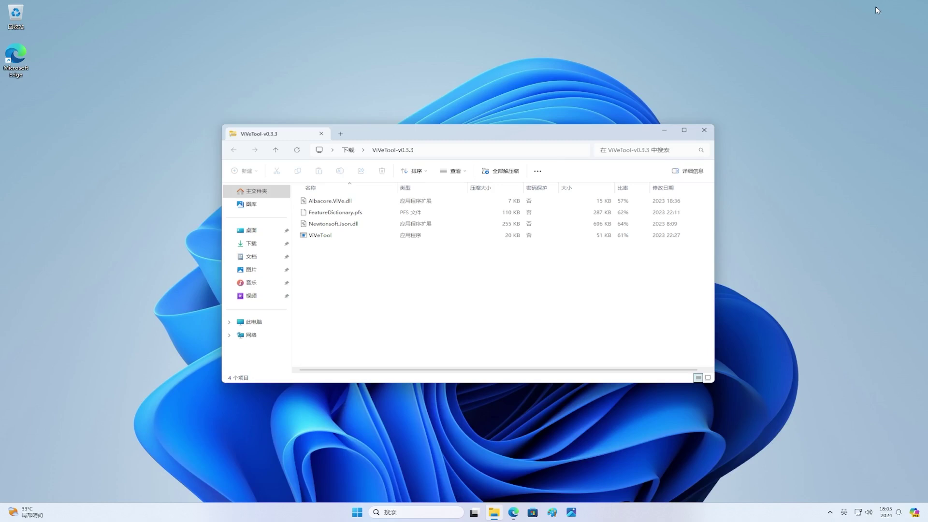
Step: Create a desktop folder named 'vivetool' holding the four ViVeTool files, then close the archive
right_click(20, 153)
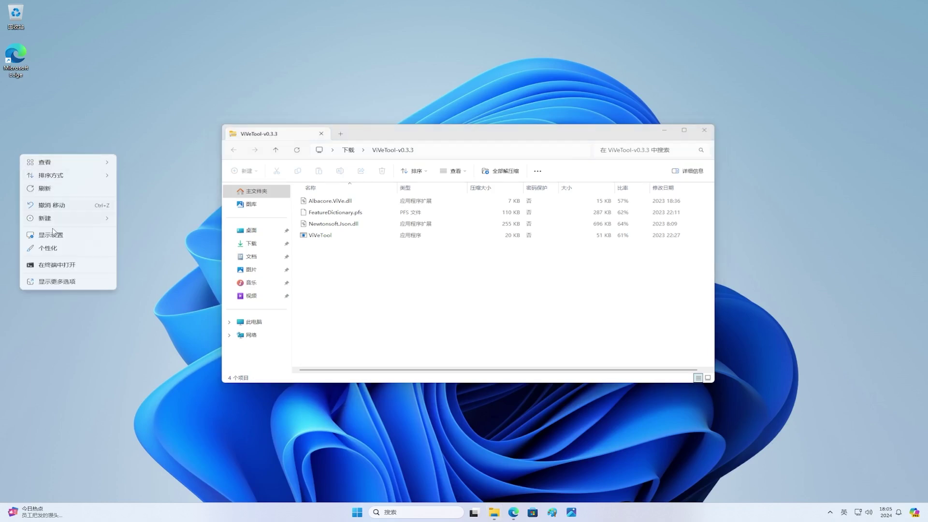
mouse_move(58, 223)
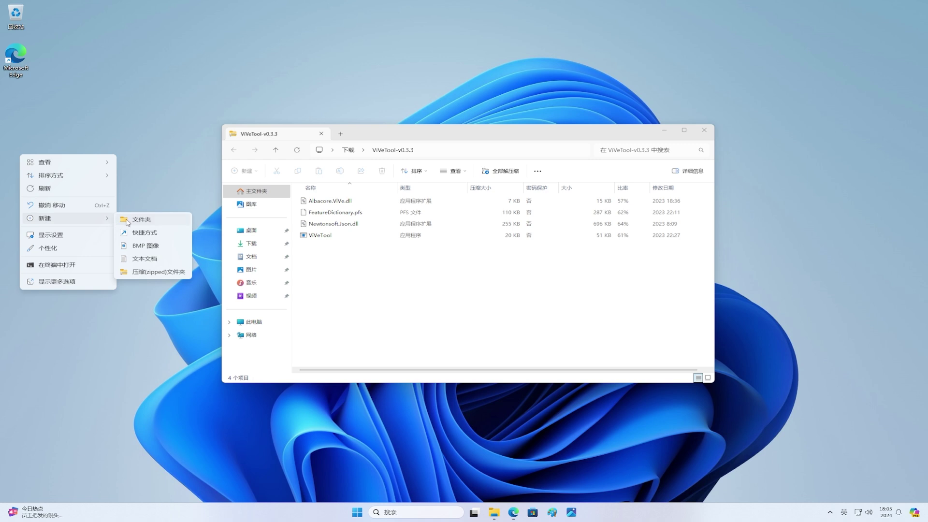
click(127, 221)
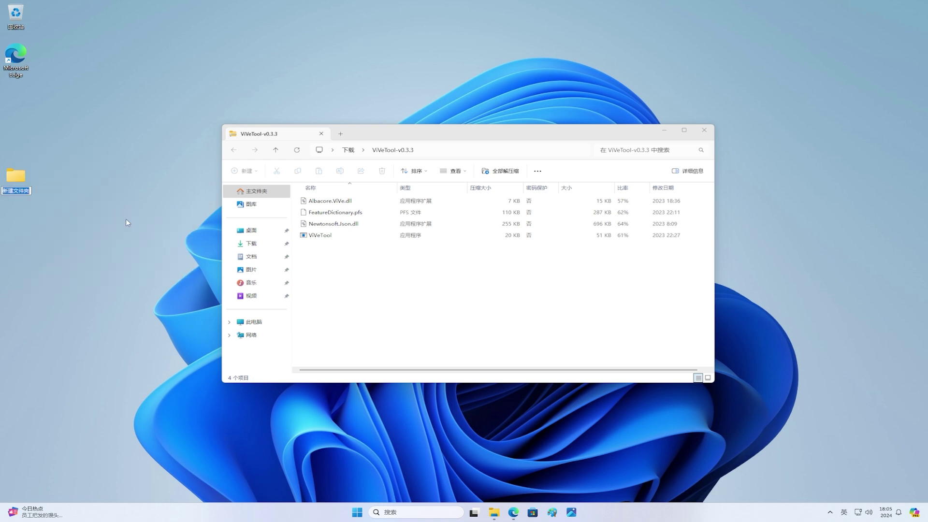
text(vivetool)
key(Return)
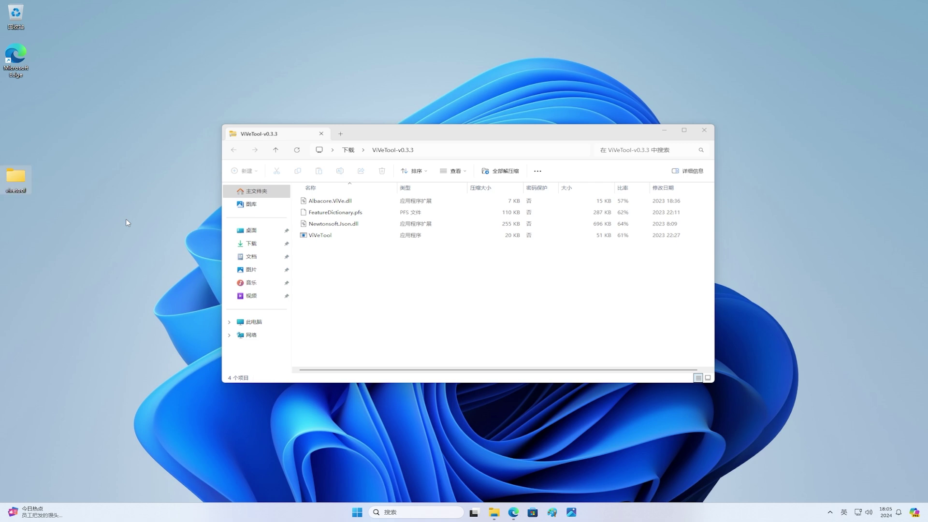
drag(329, 256, 7, 186)
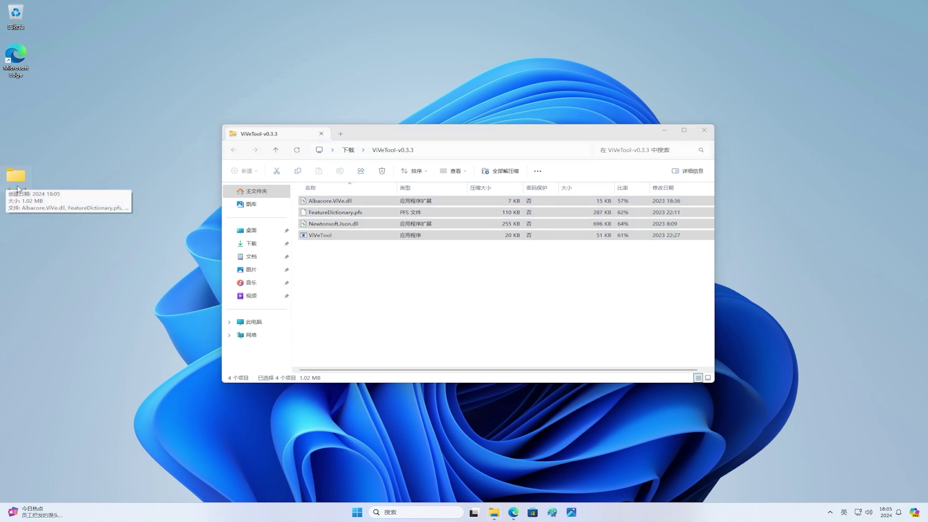
click(704, 130)
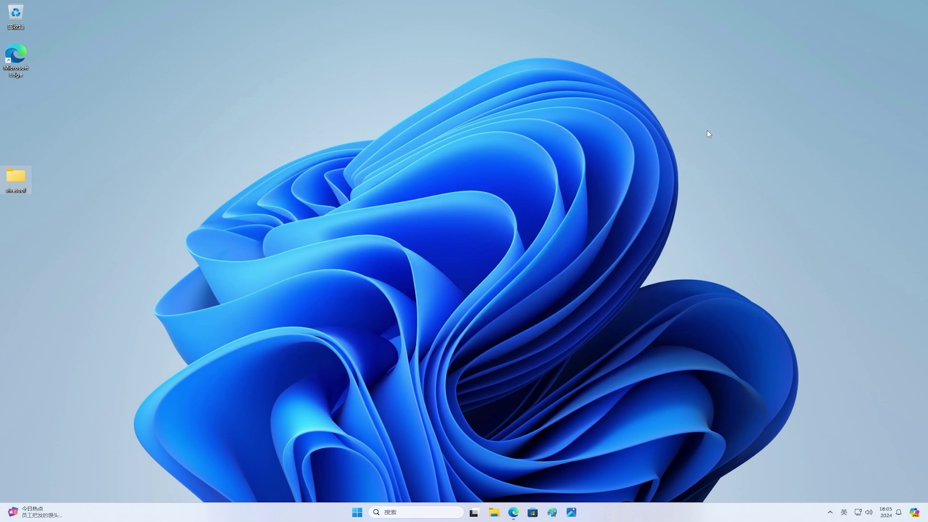
Step: Copy the vivetool folder's full path from its address bar and close the folder
double_click(16, 181)
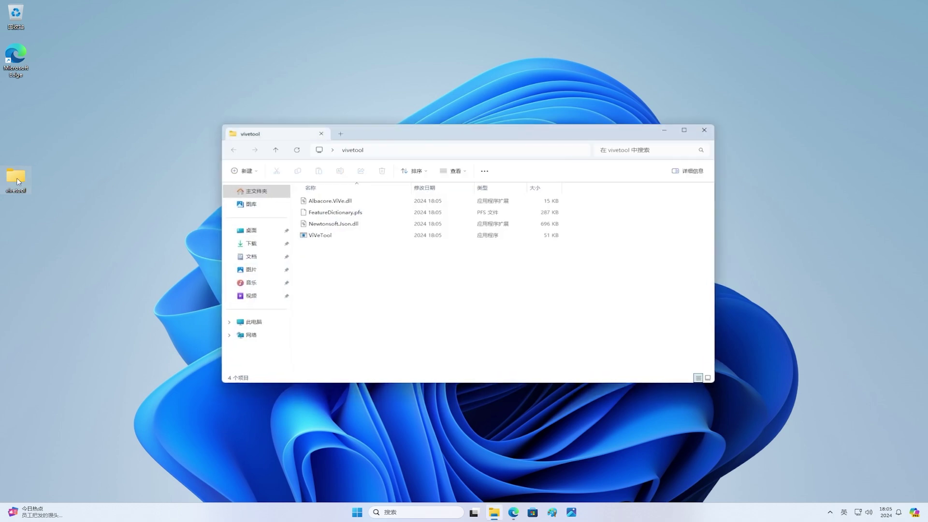
click(479, 150)
right_click(480, 149)
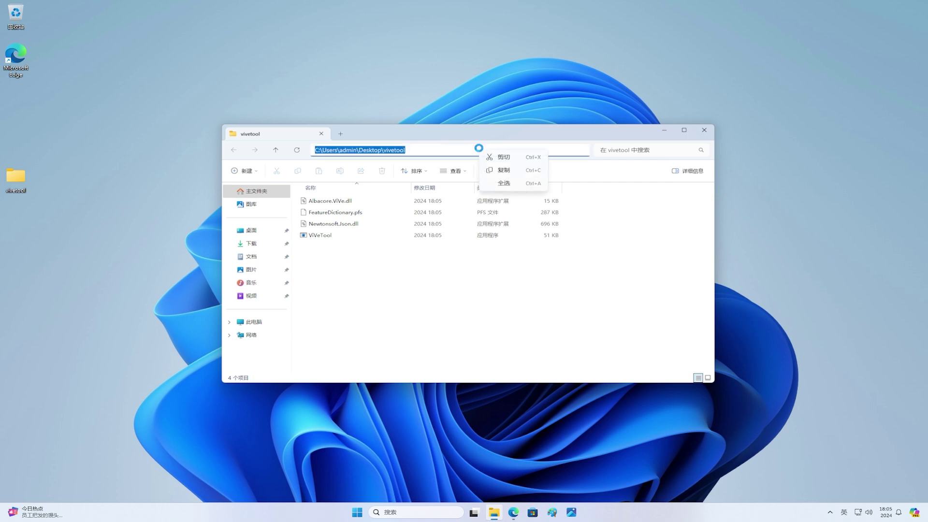
click(514, 170)
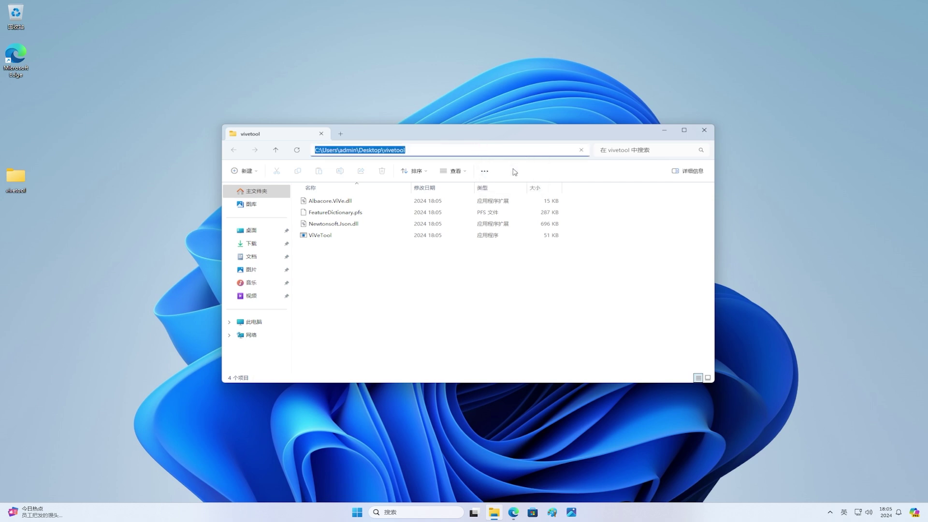
click(704, 130)
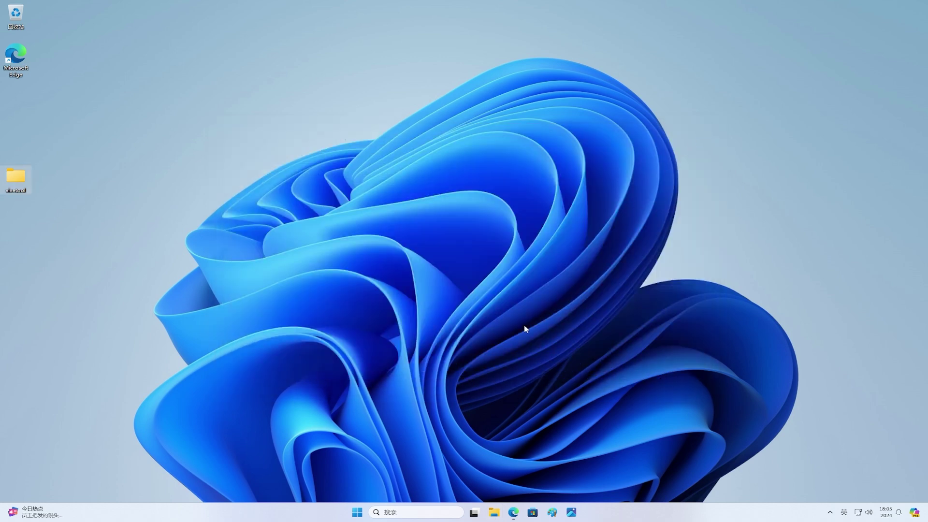
Step: Open an administrator Command Prompt and change into the pasted vivetool folder path
click(358, 513)
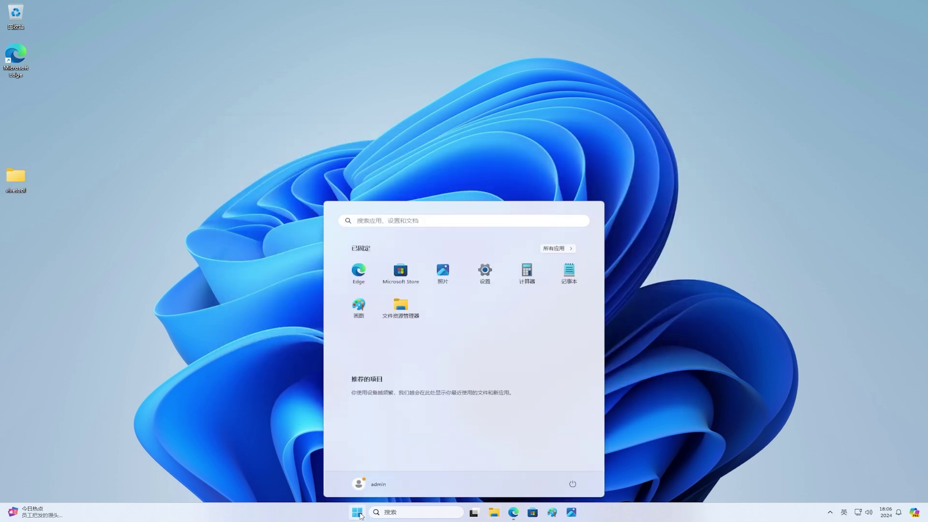
text(cmd)
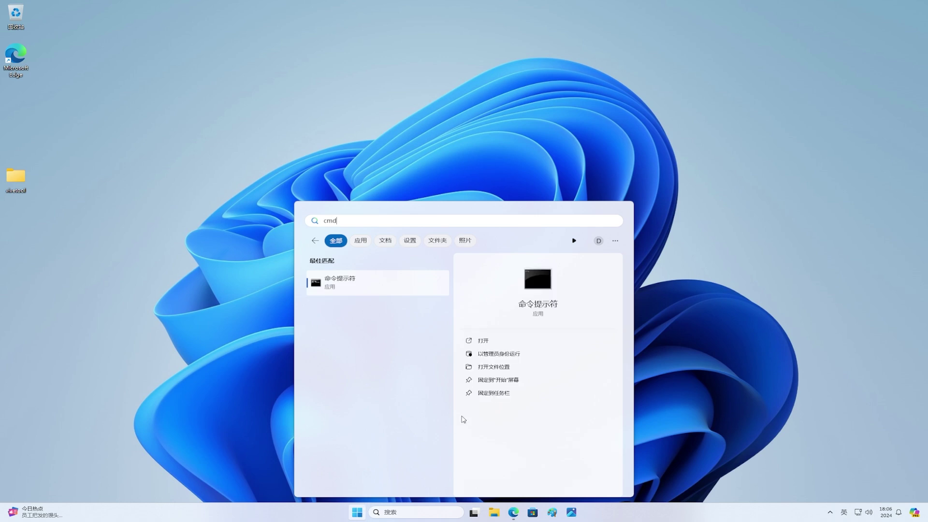
click(518, 355)
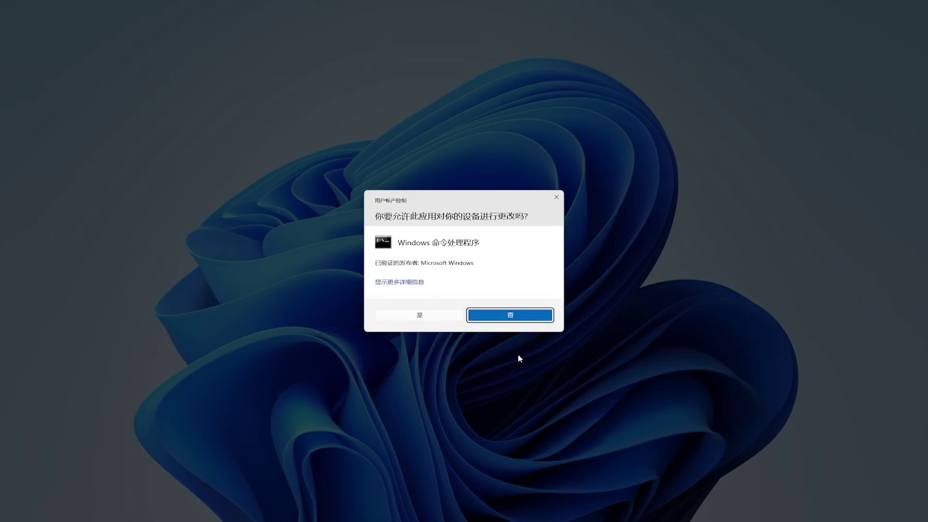
click(443, 318)
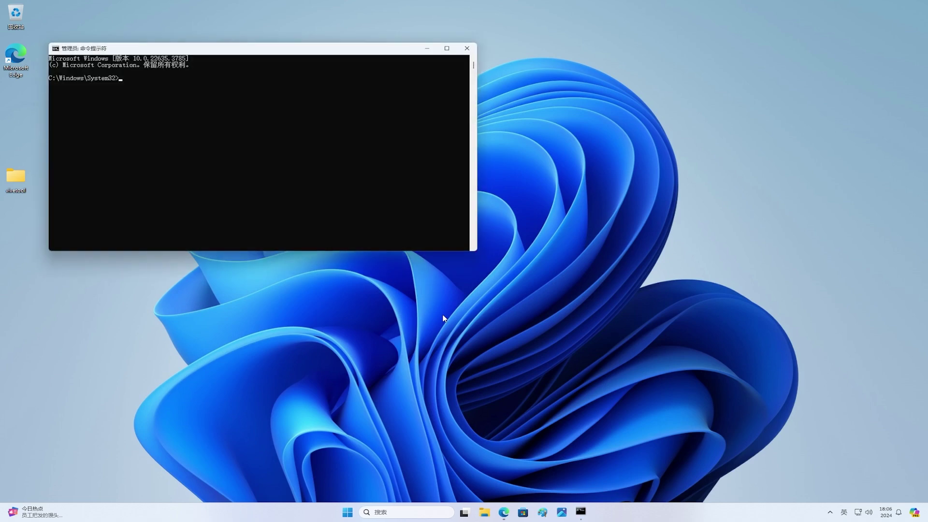
drag(267, 55, 469, 146)
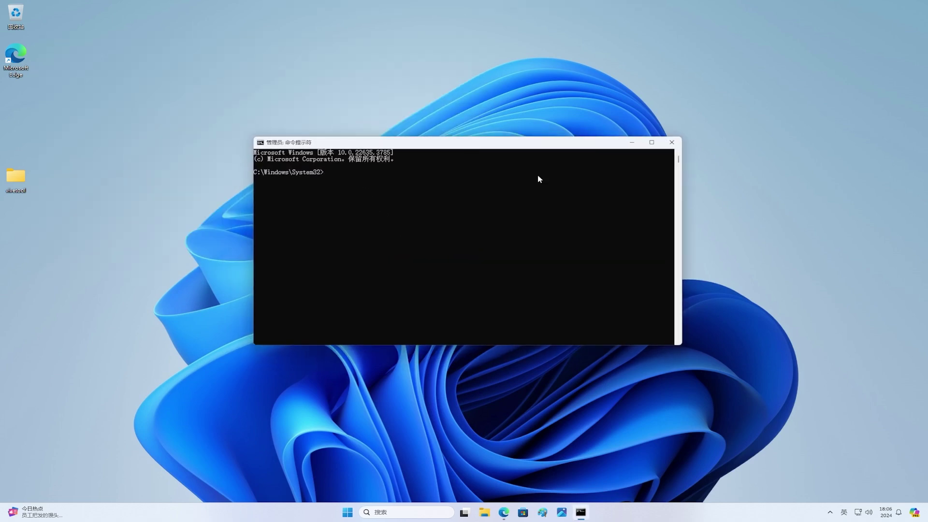
text(cd)
text(C:\Users\admin\Desktop\vivetool)
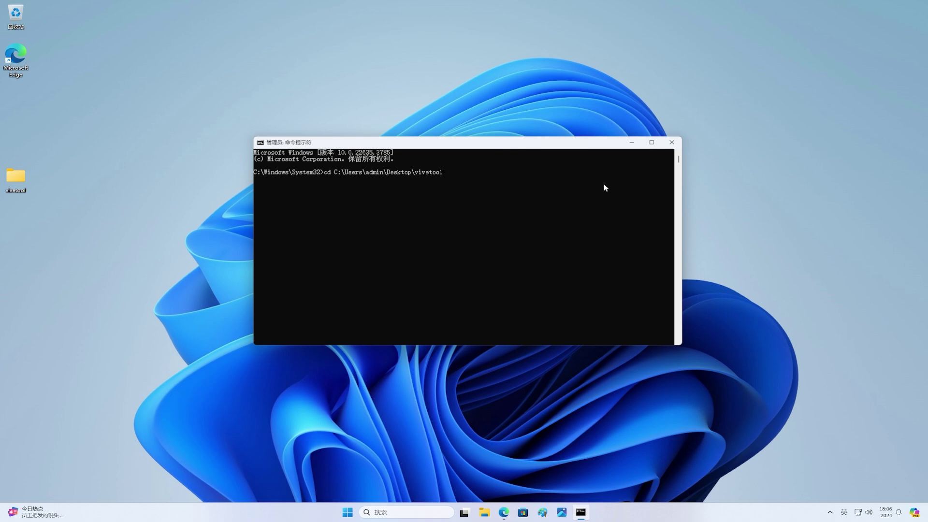
key(Return)
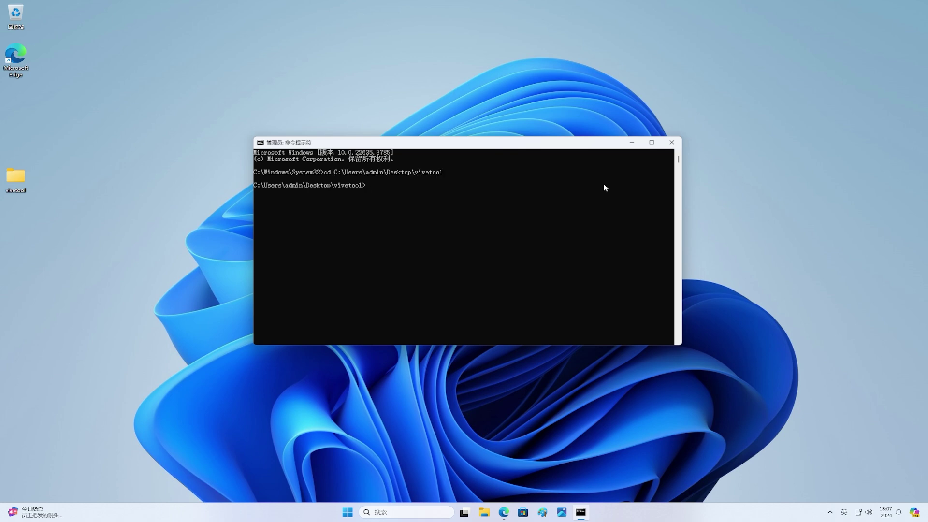
Step: Run 'vivetool /enable /id:48433719' and 'vivetool /enable /id:47205210 /variant:2'
text(vivetool /enable /id:48433719)
key(Return)
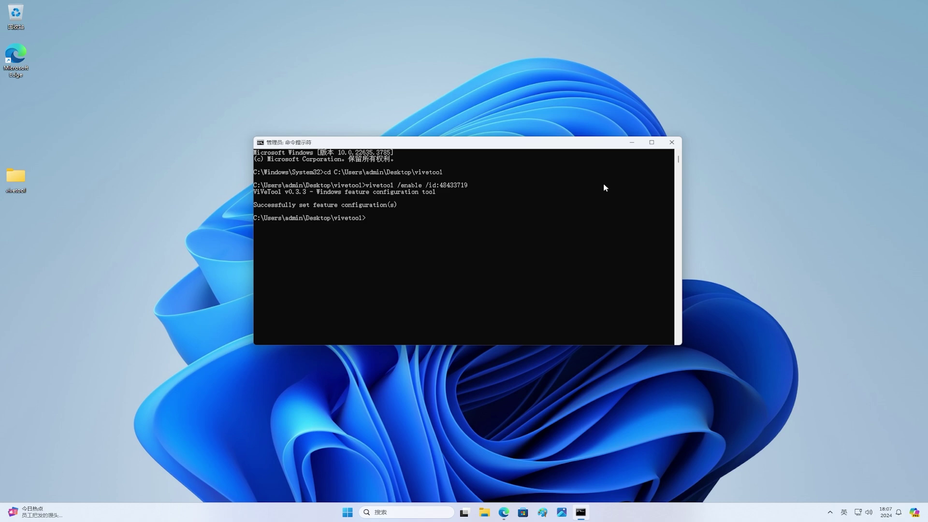
text(vivetool)
text(/enable /id:47205210 /vari)
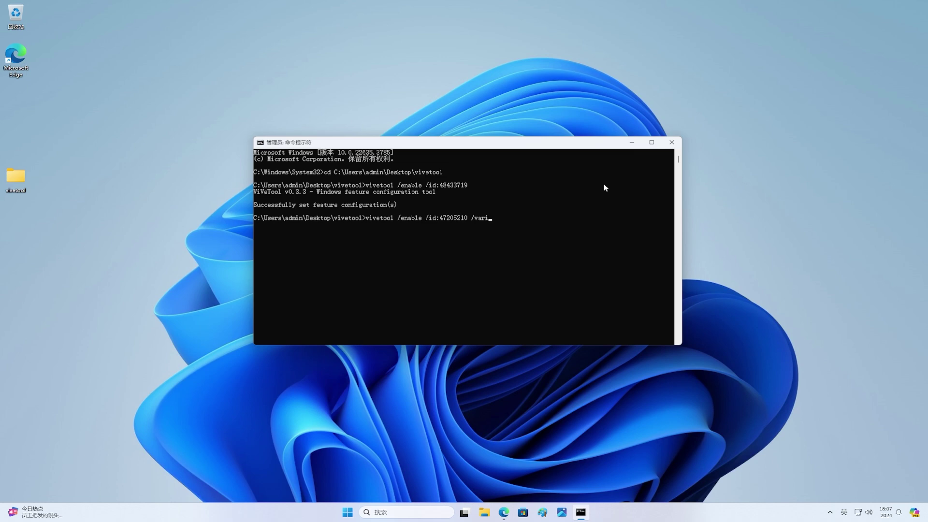
text(ant:2)
key(Return)
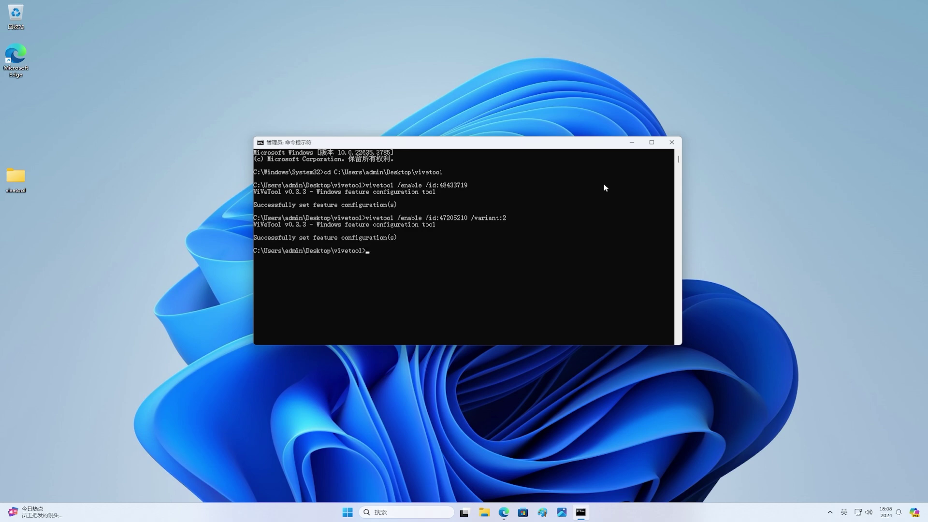
Step: Close Command Prompt, restart the PC from Start, and reopen Start after reboot
click(673, 143)
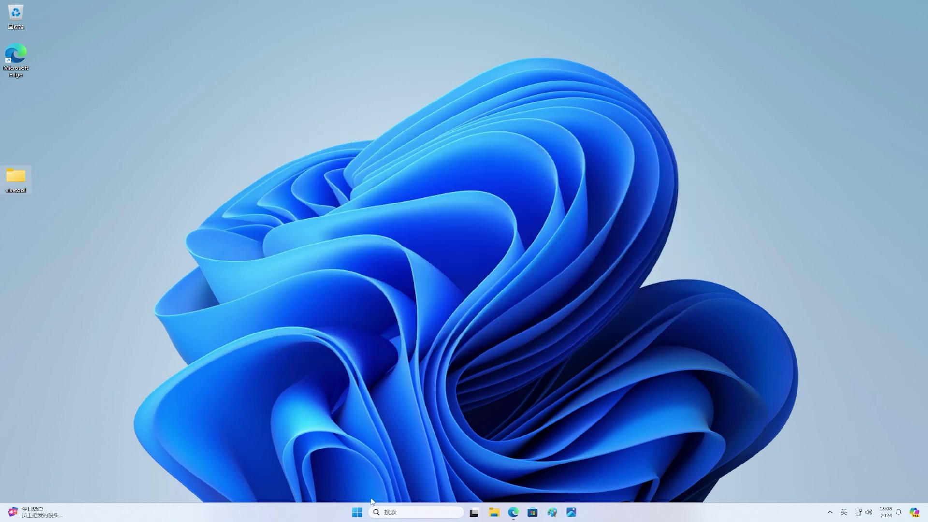
click(357, 513)
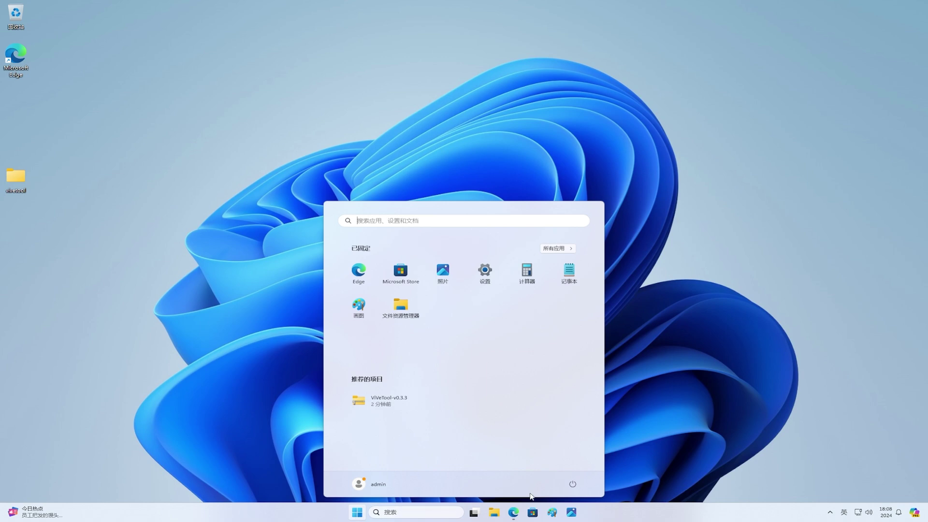
click(572, 484)
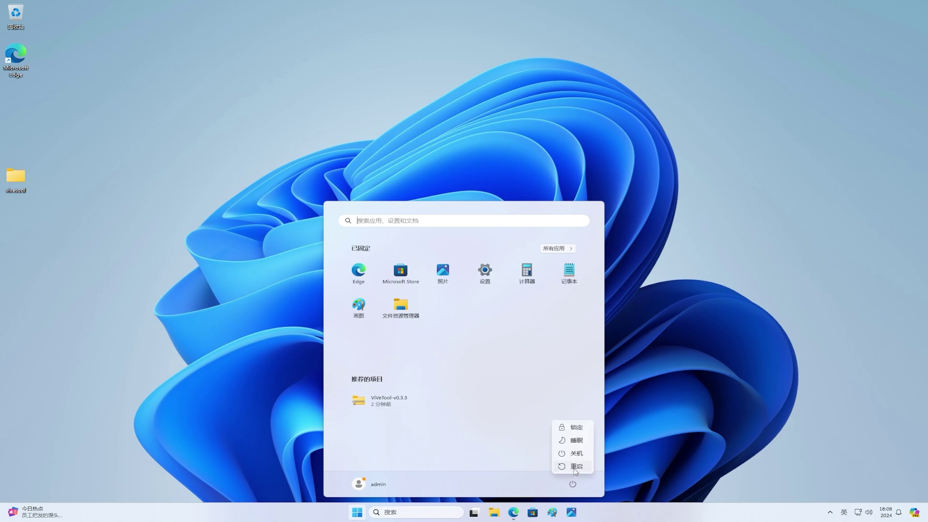
click(575, 467)
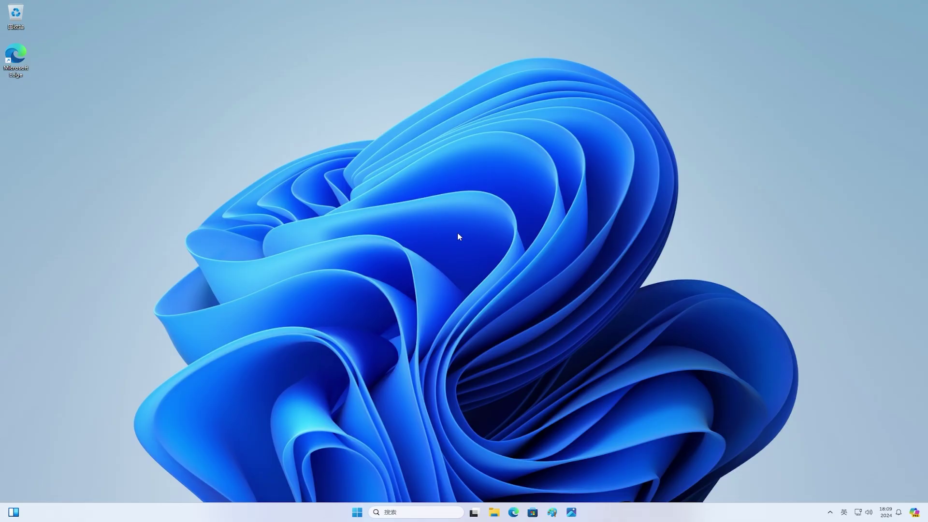
click(357, 512)
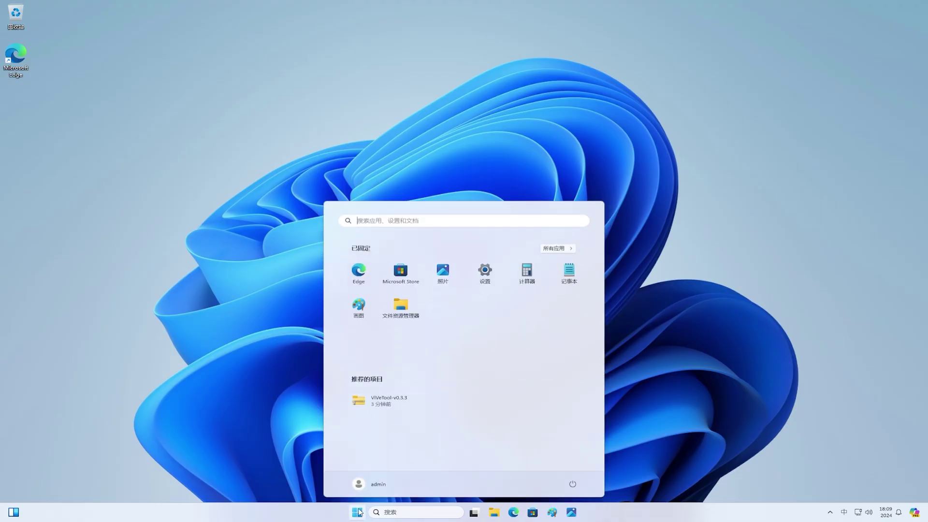
click(566, 250)
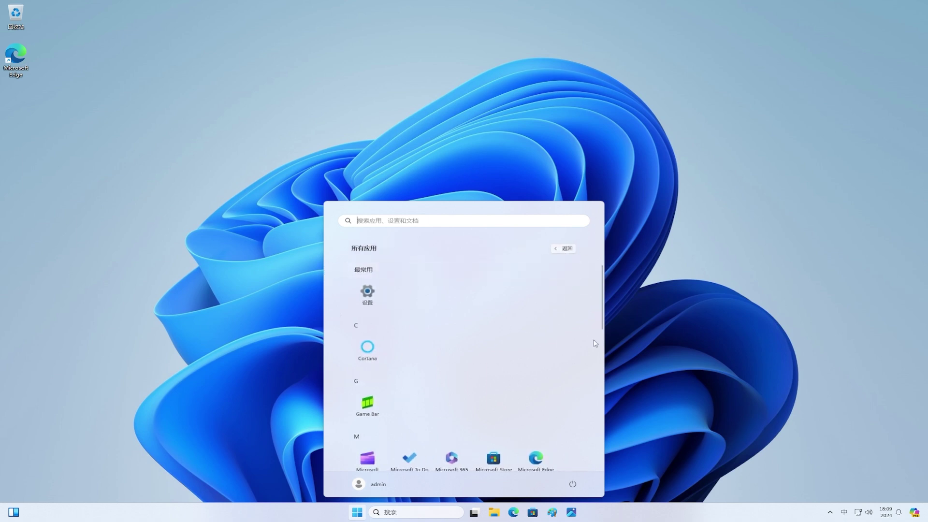
scroll(597, 360, down, 4)
scroll(596, 360, down, 3)
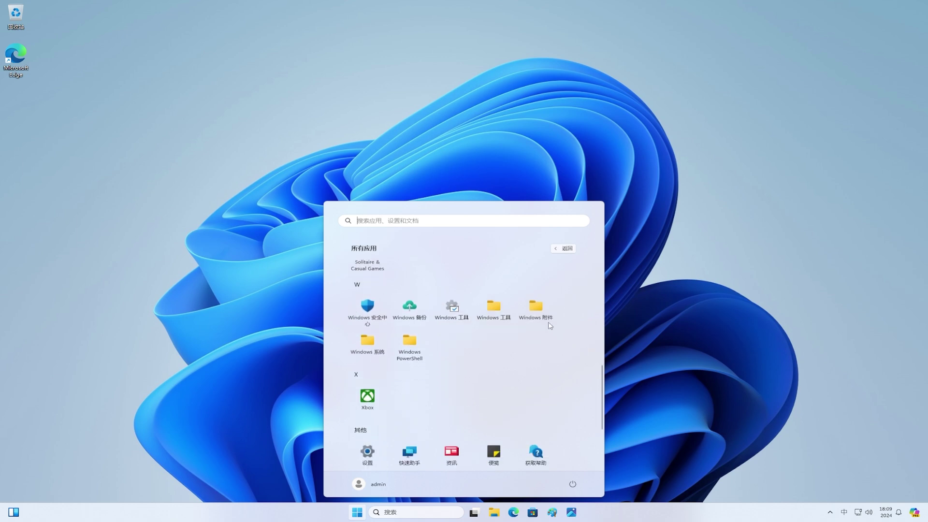
click(536, 311)
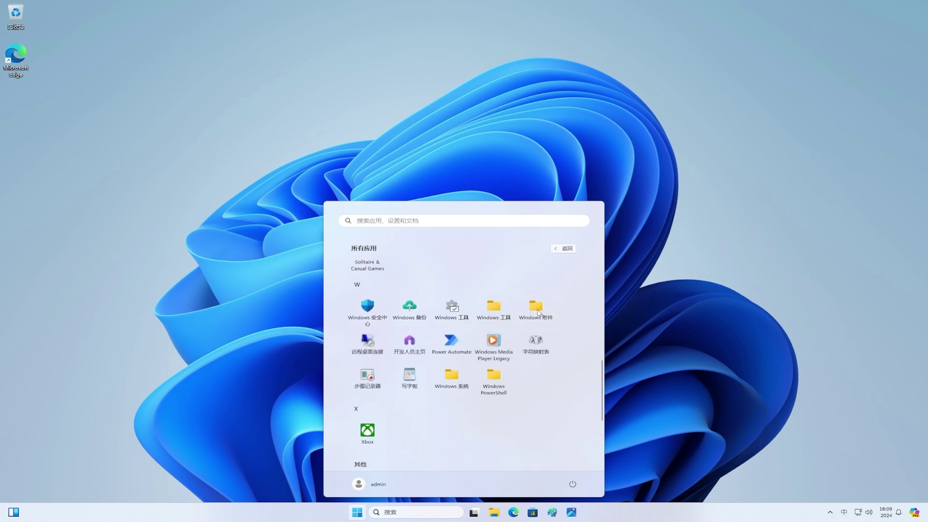
click(537, 312)
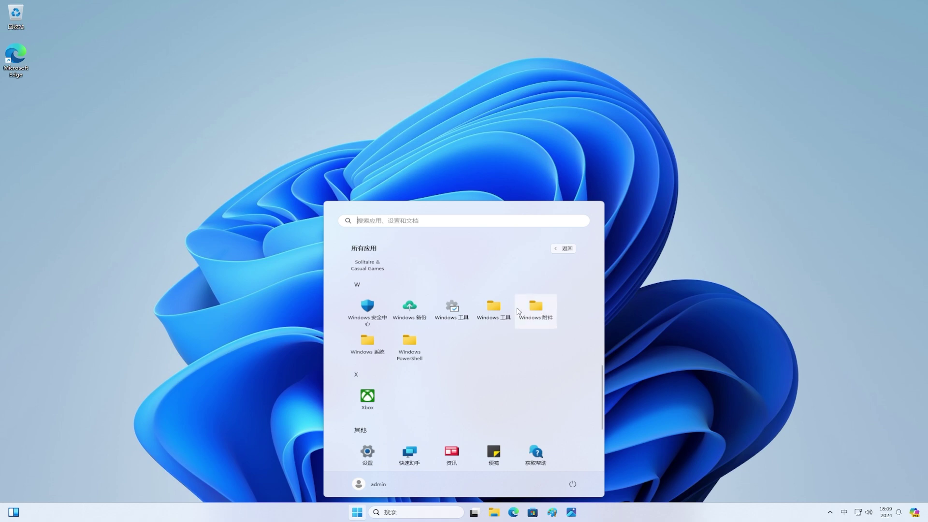
click(497, 308)
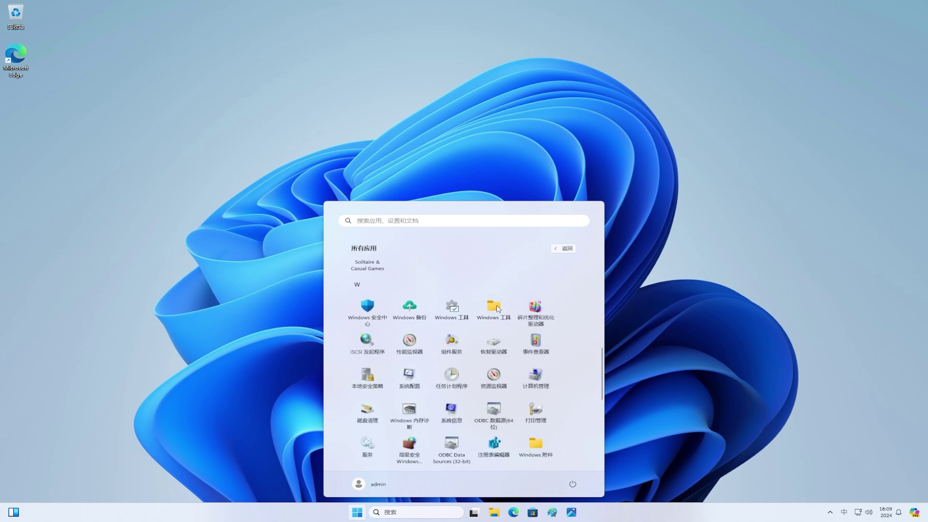
click(497, 307)
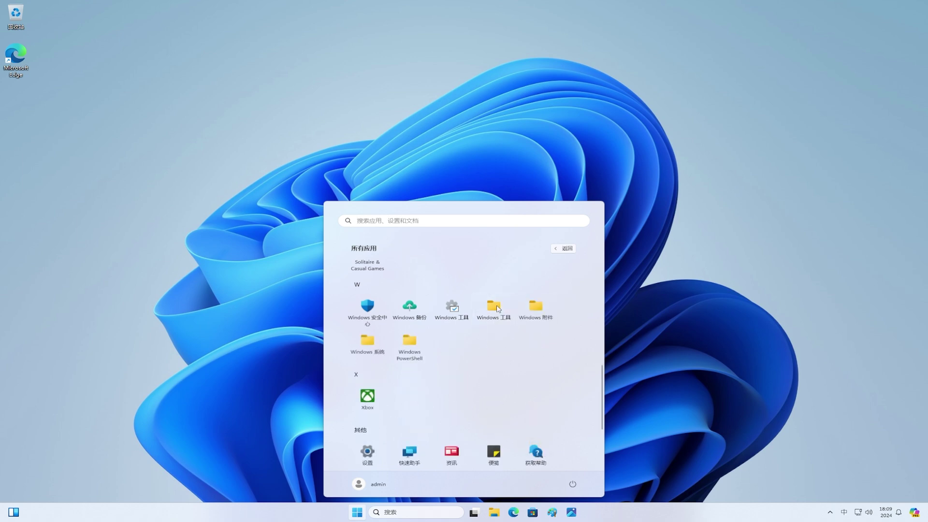
click(411, 345)
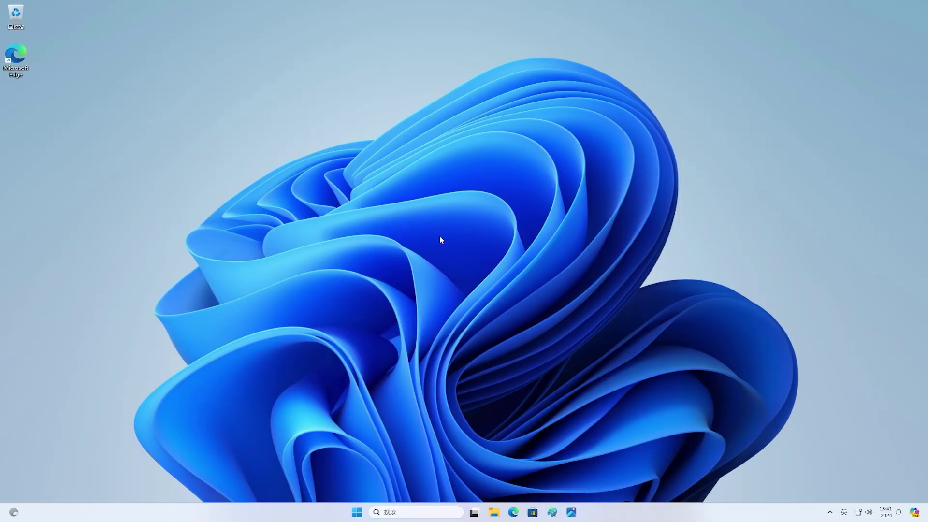
Step: Retry the update check in Settings > Windows Update, then restart now to install KB5039307
click(356, 511)
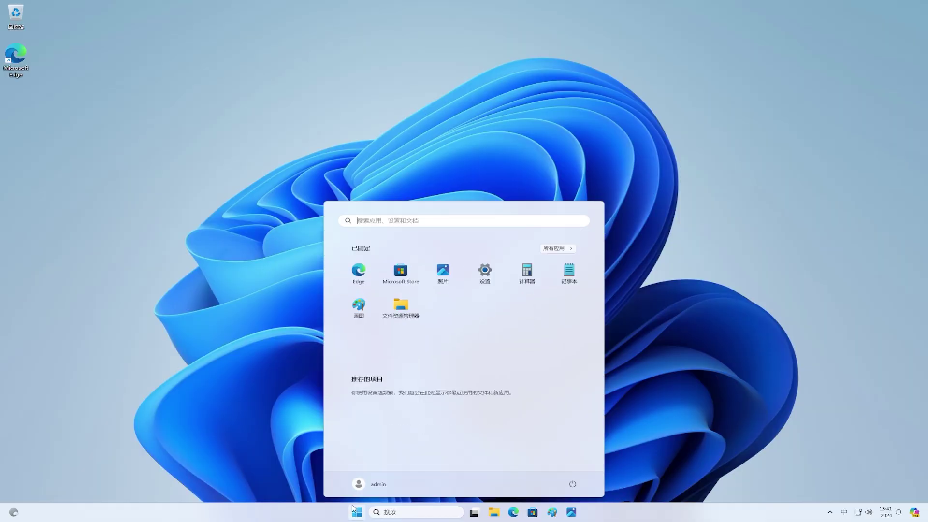
click(484, 276)
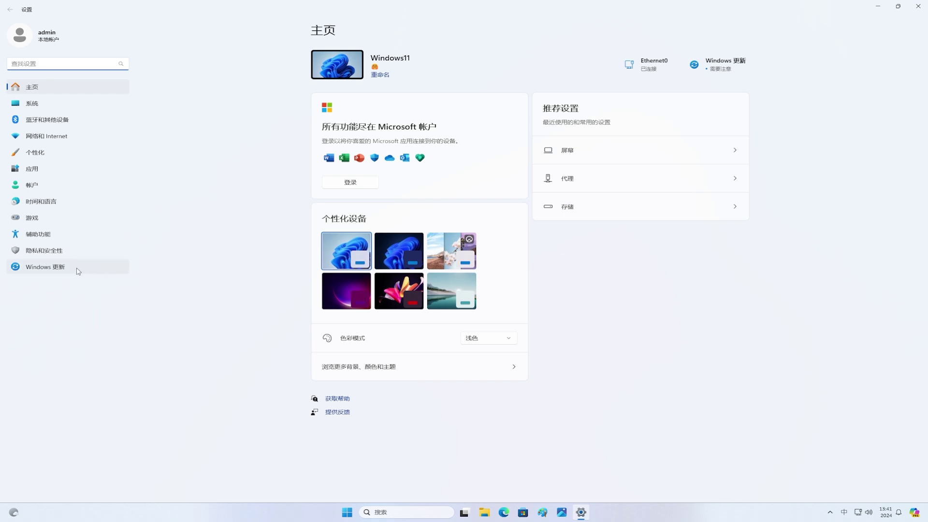
click(74, 270)
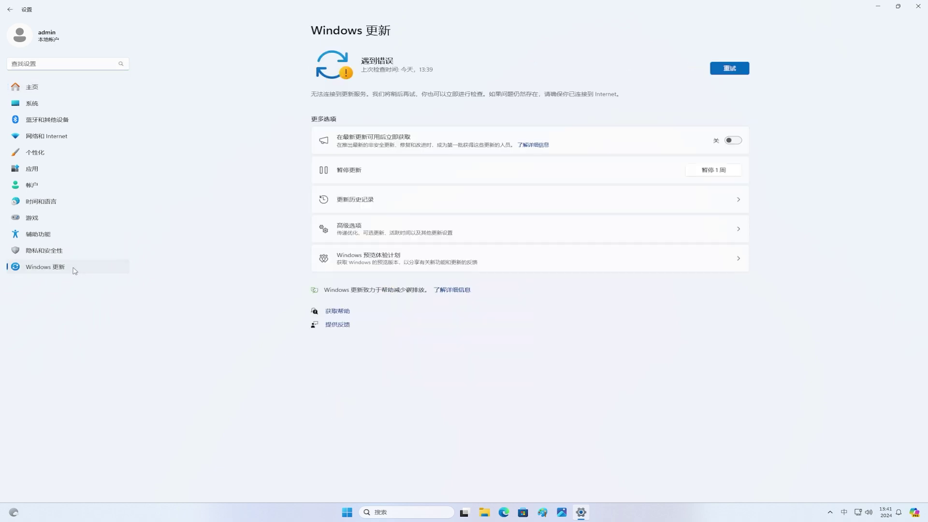
click(734, 72)
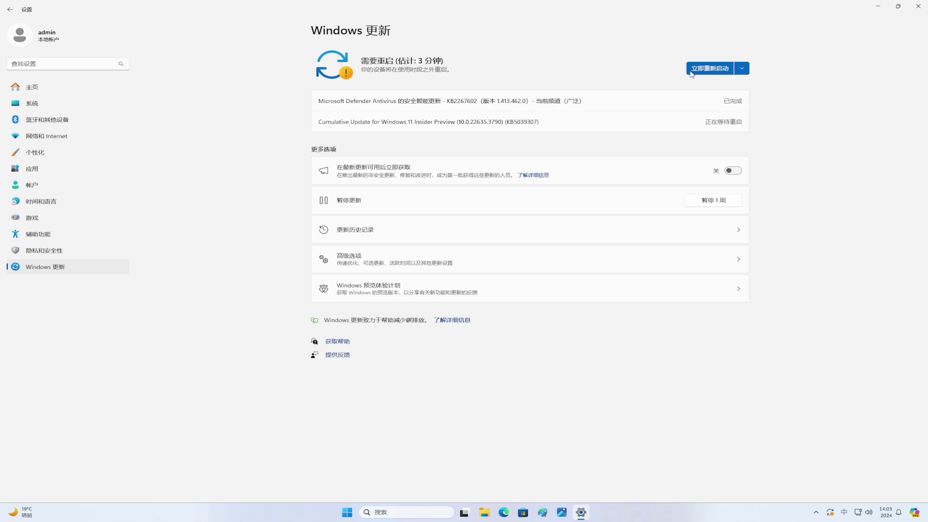
click(702, 68)
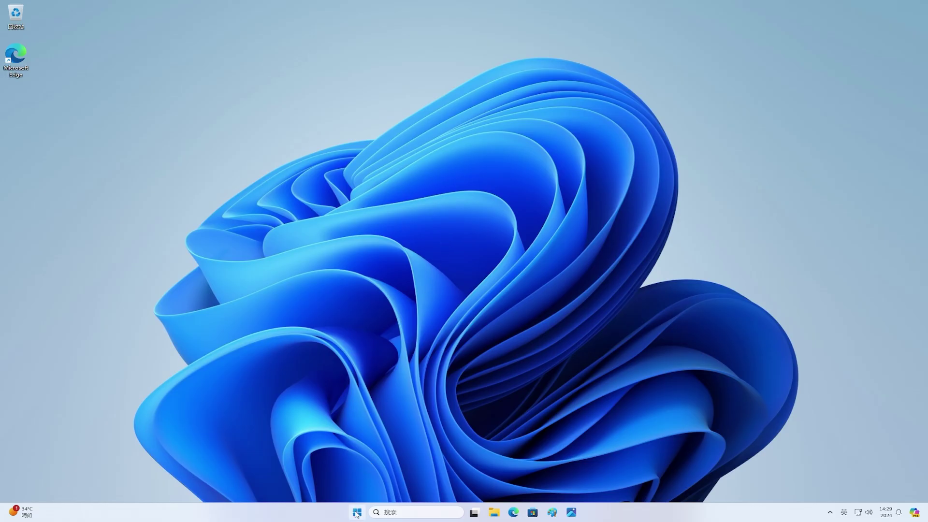
Step: Turn on Phone Link under Bluetooth & devices > Mobile devices, minimize Settings, and reposition Phone Link
click(358, 512)
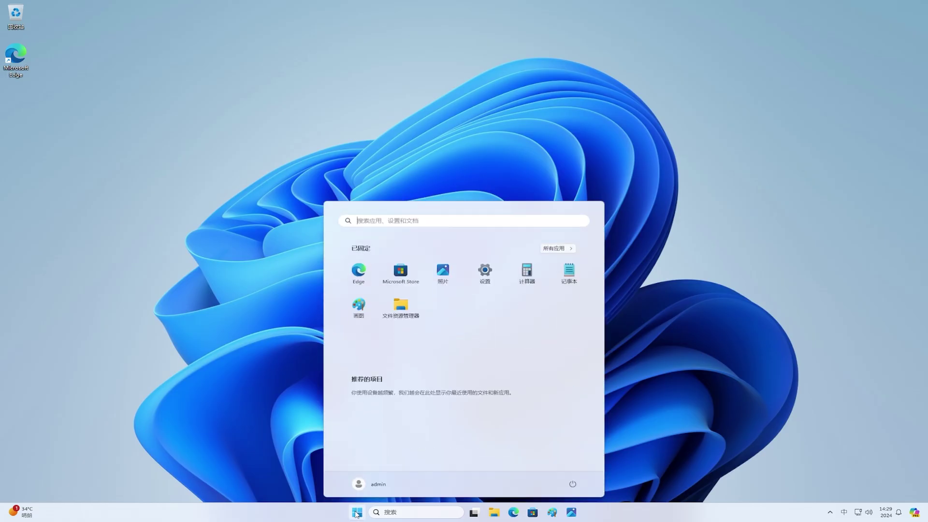
click(484, 271)
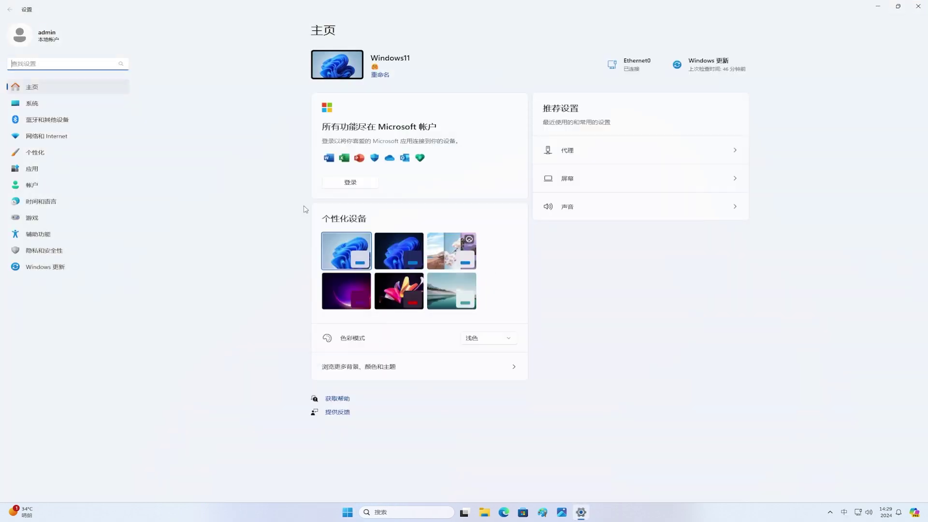
click(71, 122)
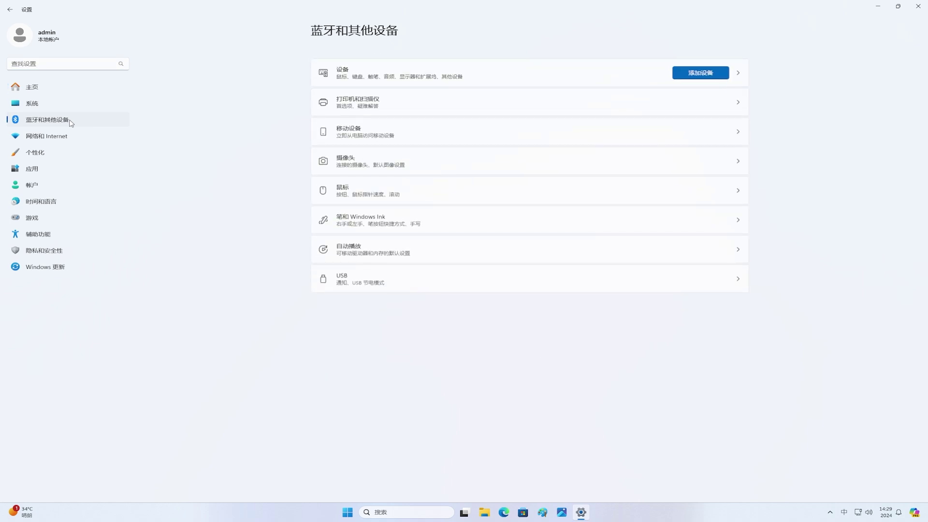
click(454, 139)
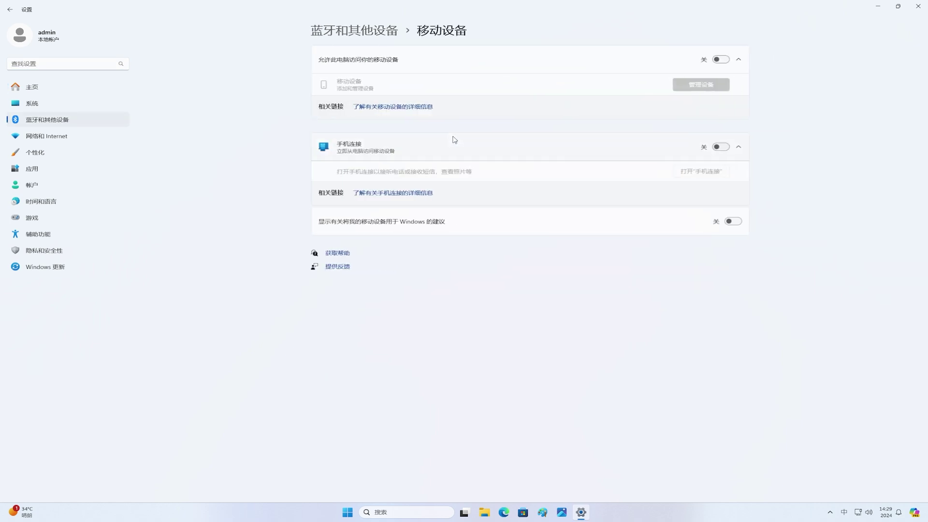
click(725, 148)
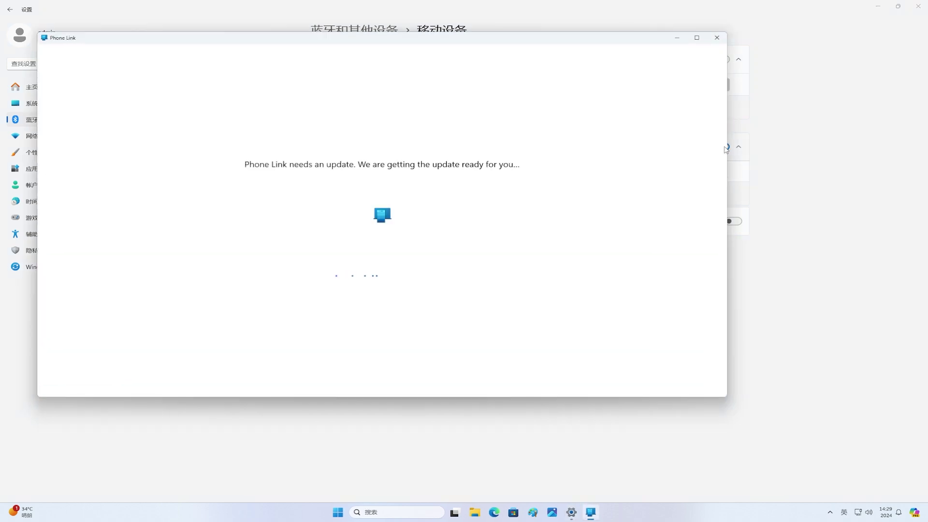
click(881, 5)
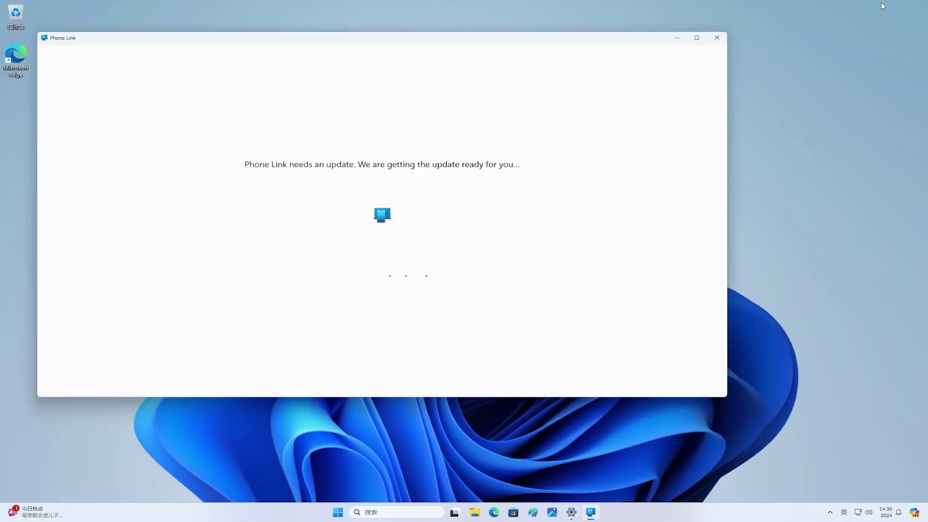
drag(621, 41, 724, 77)
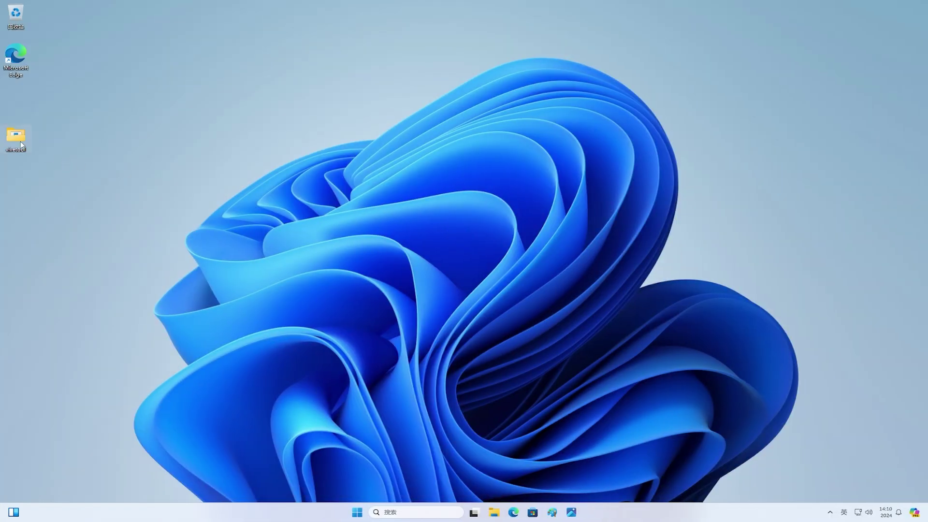
Step: Copy the vivetool folder path, close the folder, and search Start for 'cmd'
double_click(21, 144)
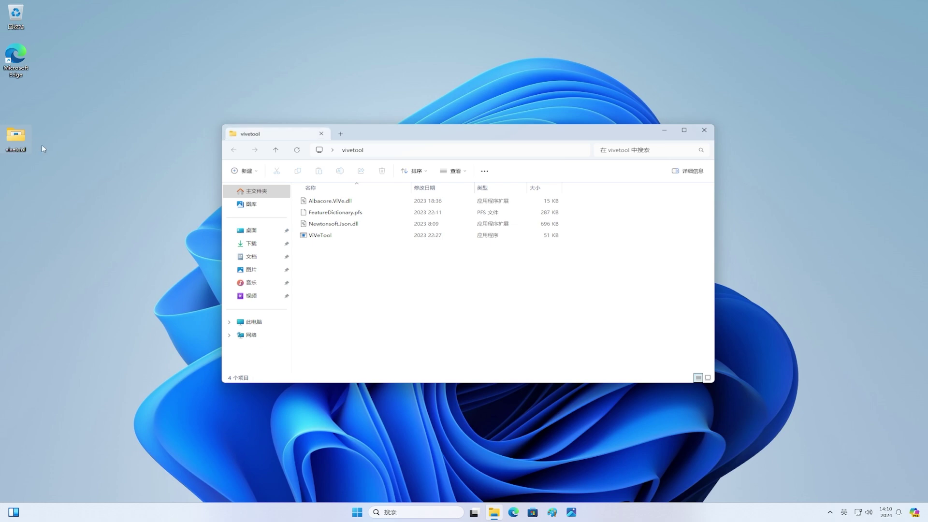
click(511, 149)
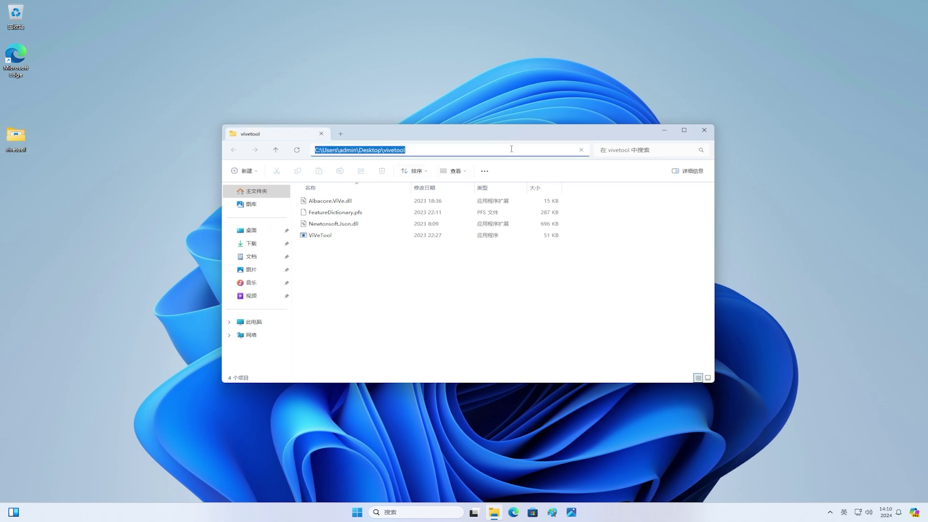
right_click(512, 149)
click(536, 169)
click(706, 131)
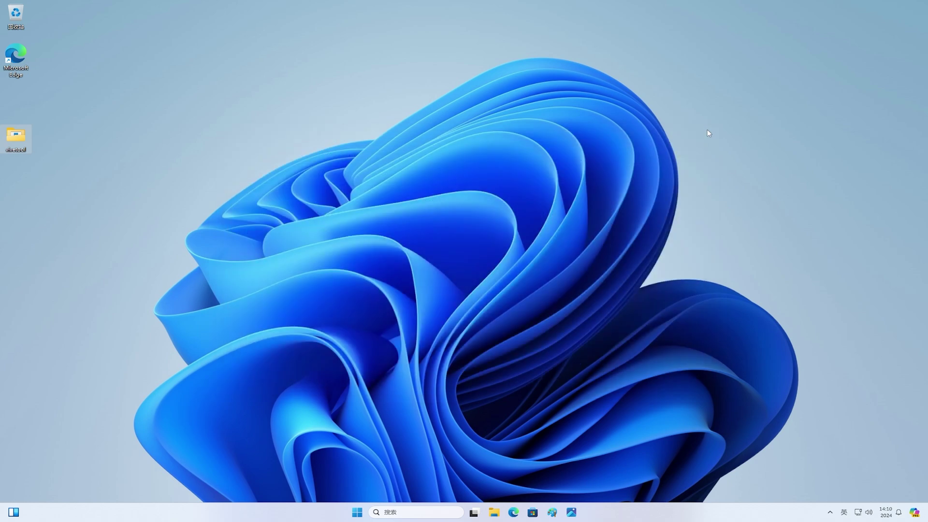
click(360, 512)
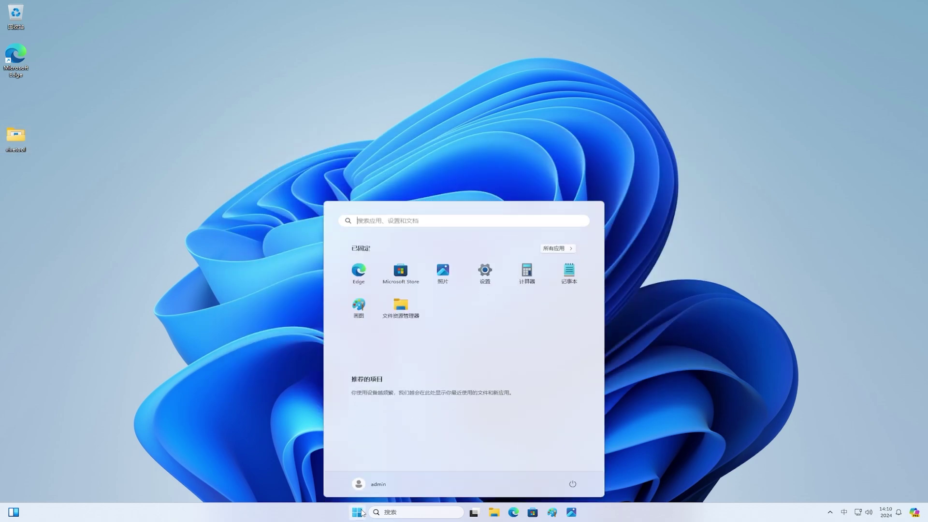
text(cmd)
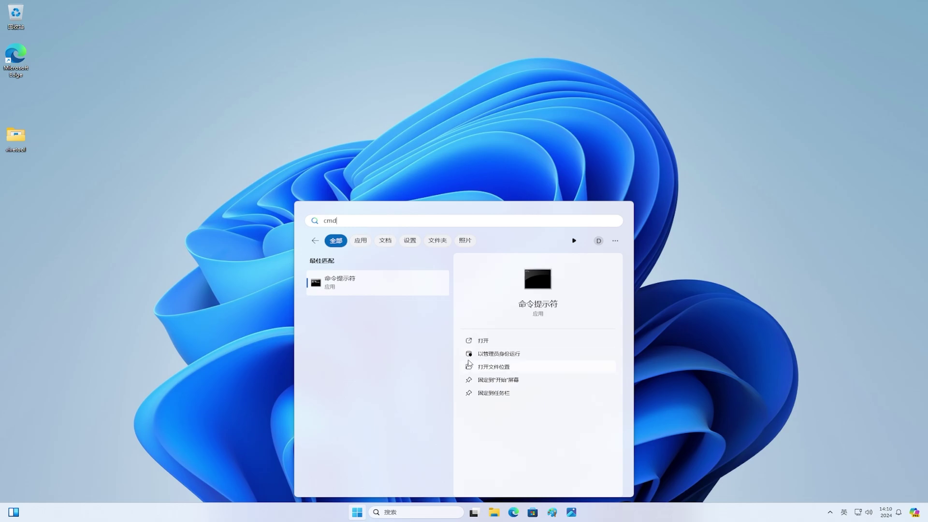
Step: Open Command Prompt as administrator and paste the cd command into the vivetool folder
click(469, 354)
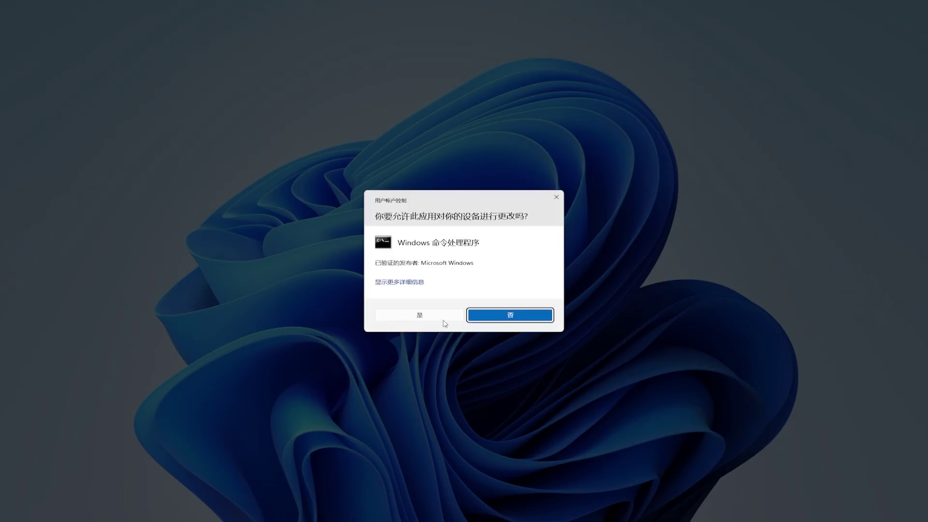
click(443, 318)
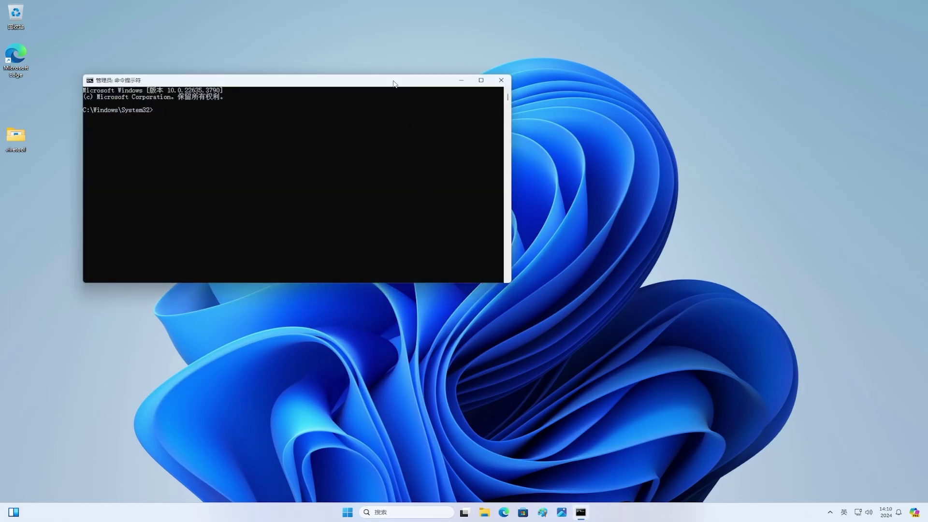
drag(394, 83, 548, 145)
click(530, 196)
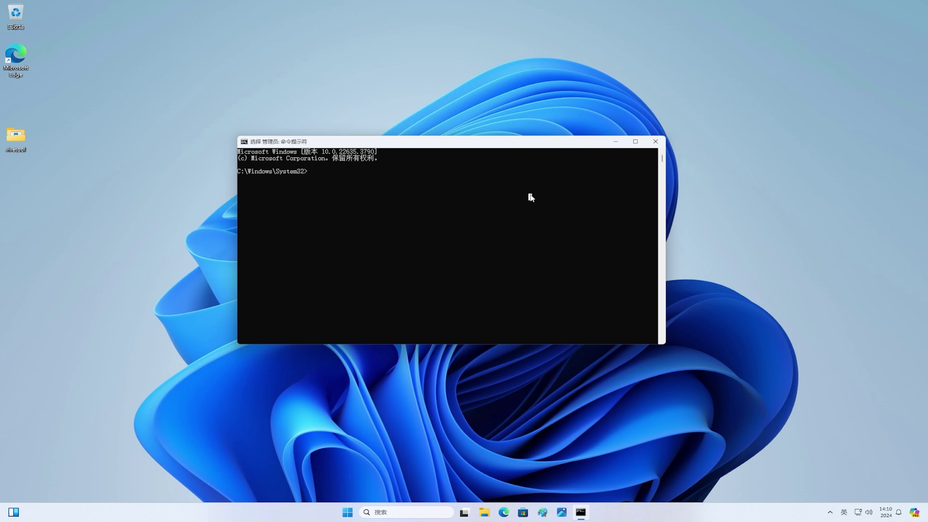
right_click(530, 194)
right_click(530, 194)
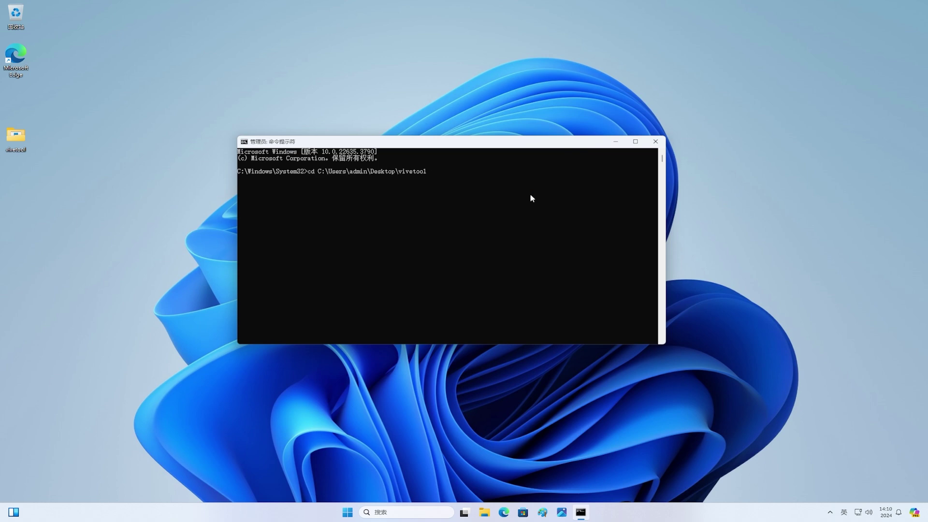
key(Return)
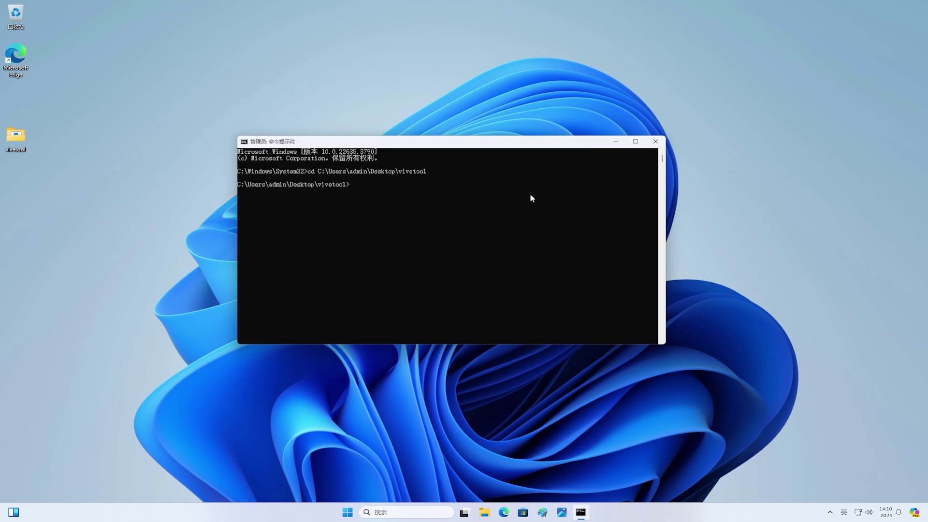
Step: Run 'vivetool /enable /id:48697323,48433719' and close the console
text(vivetool /enable /id:48697323,4843)
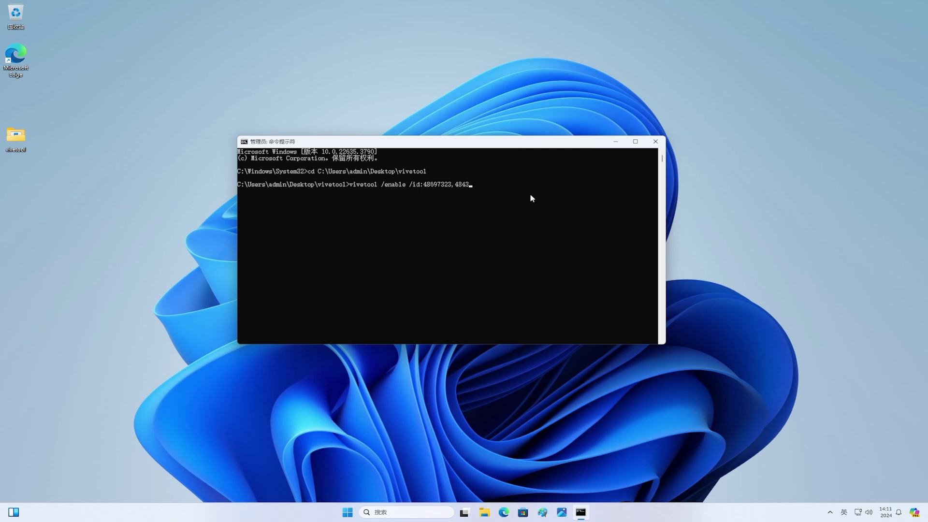
text(3719)
key(Return)
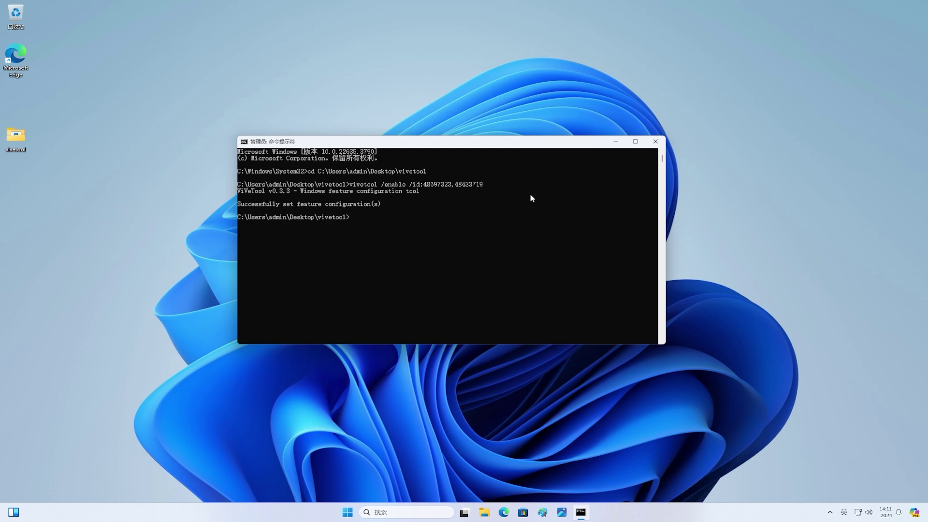
click(655, 141)
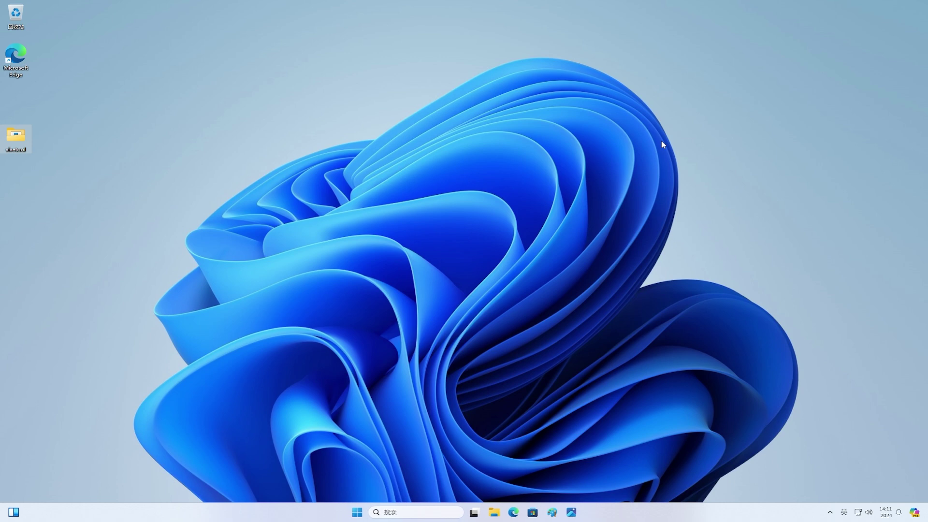
Step: Restart the PC from Start, then reopen Start to see the phone companion panel
click(357, 512)
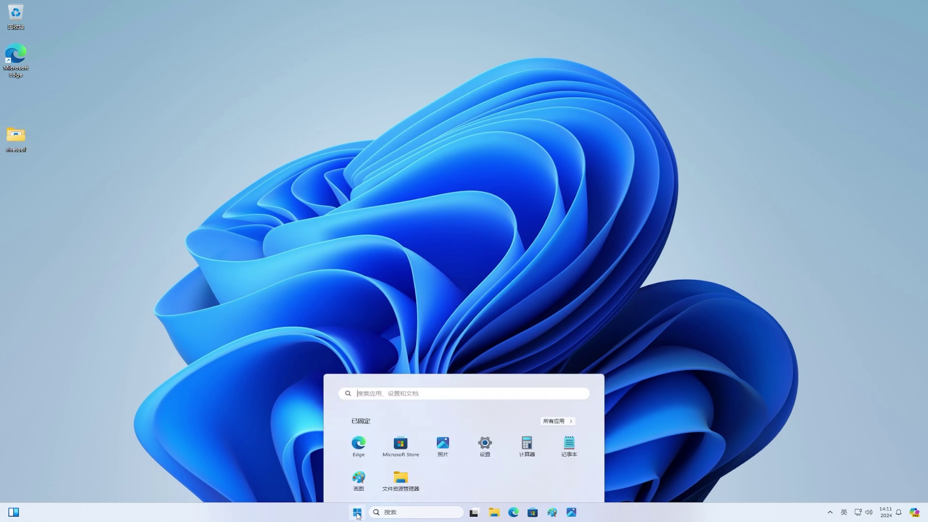
click(572, 484)
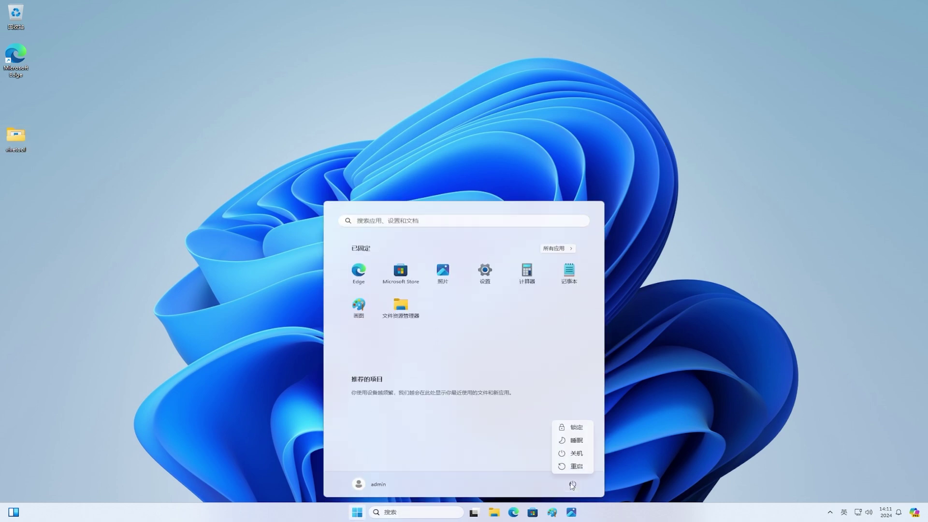
click(575, 468)
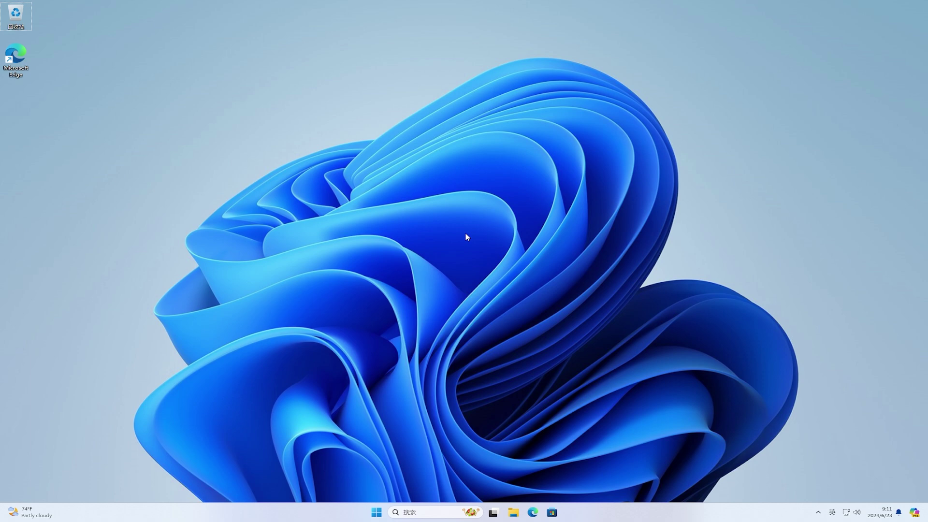
click(377, 512)
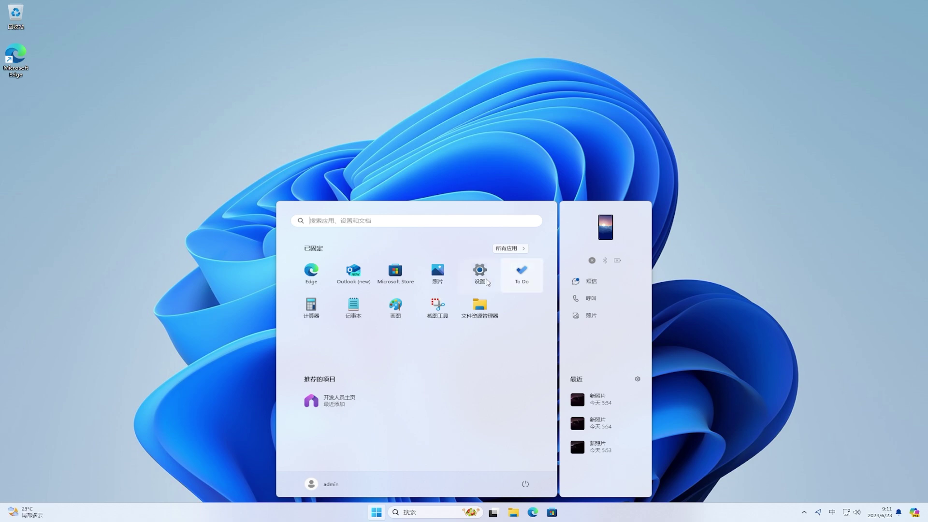
Step: Open Settings > Personalization > Start and expand the 'Show mobile device in Start' option
click(480, 275)
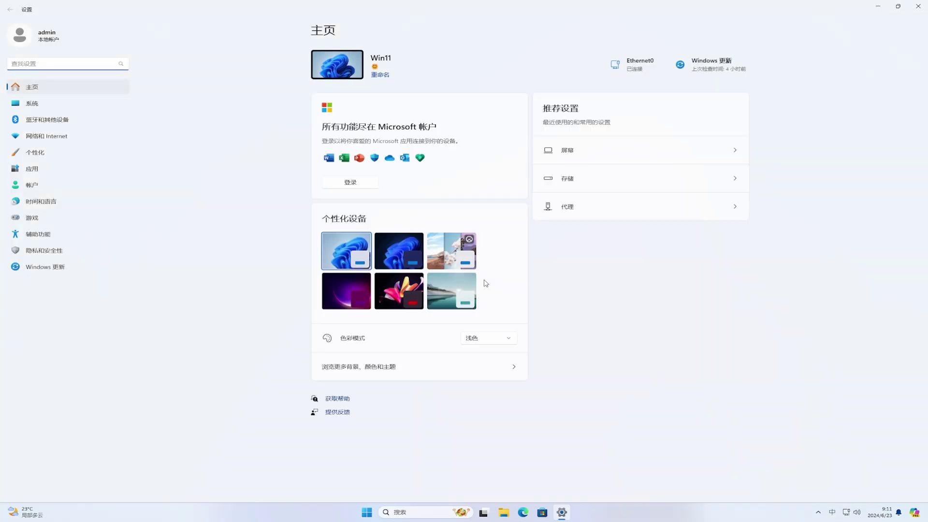
click(76, 159)
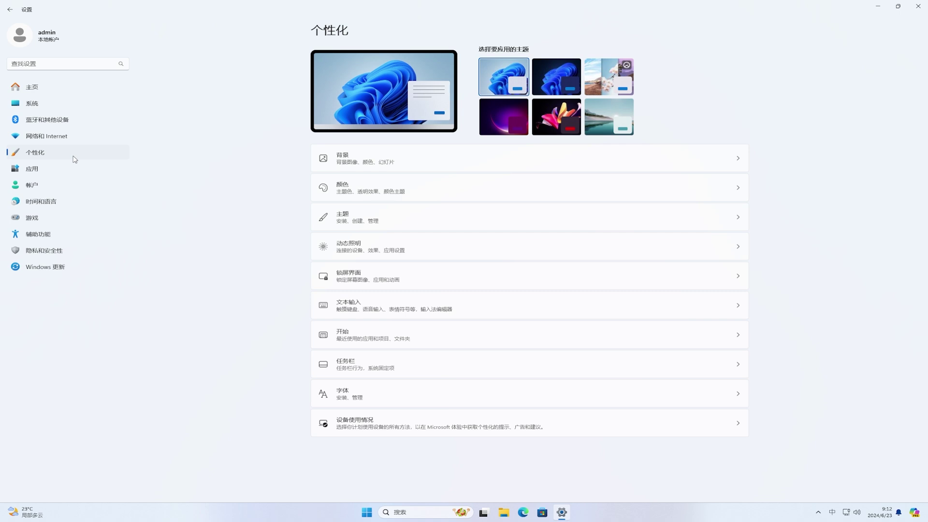
click(459, 339)
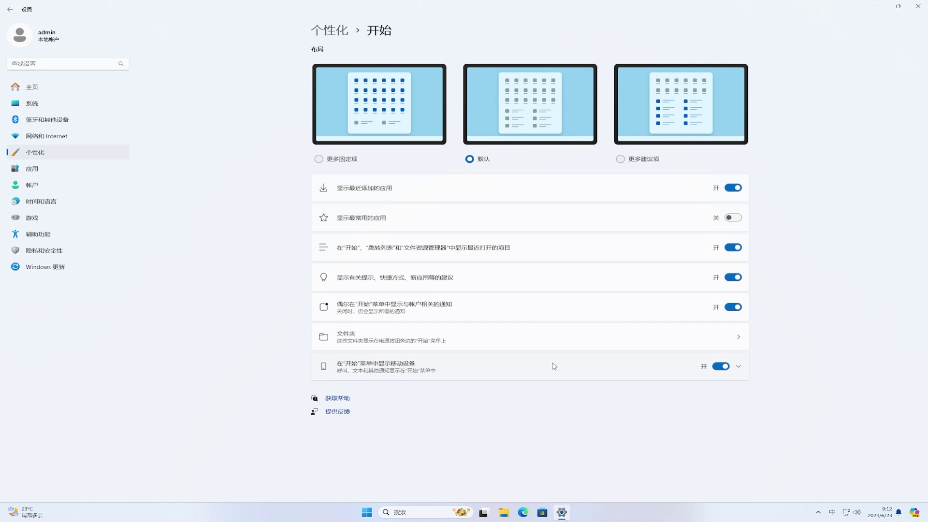
click(738, 367)
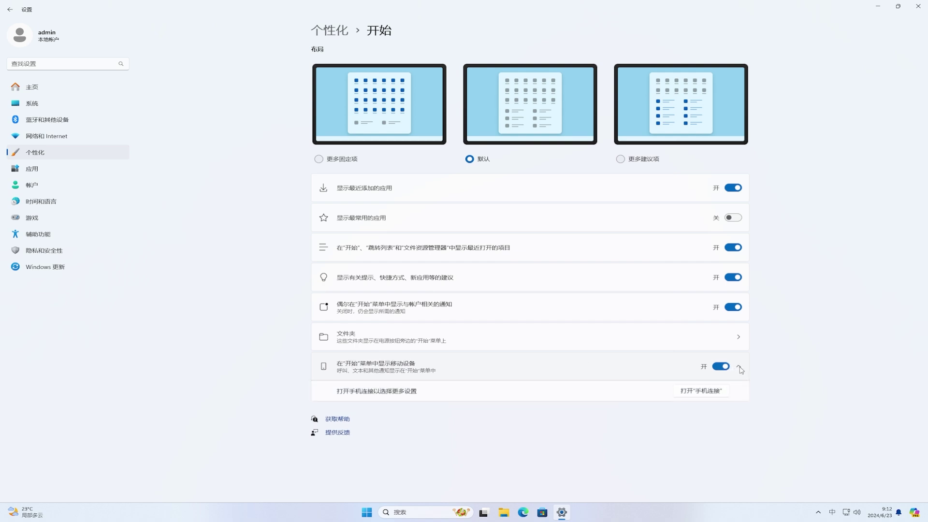